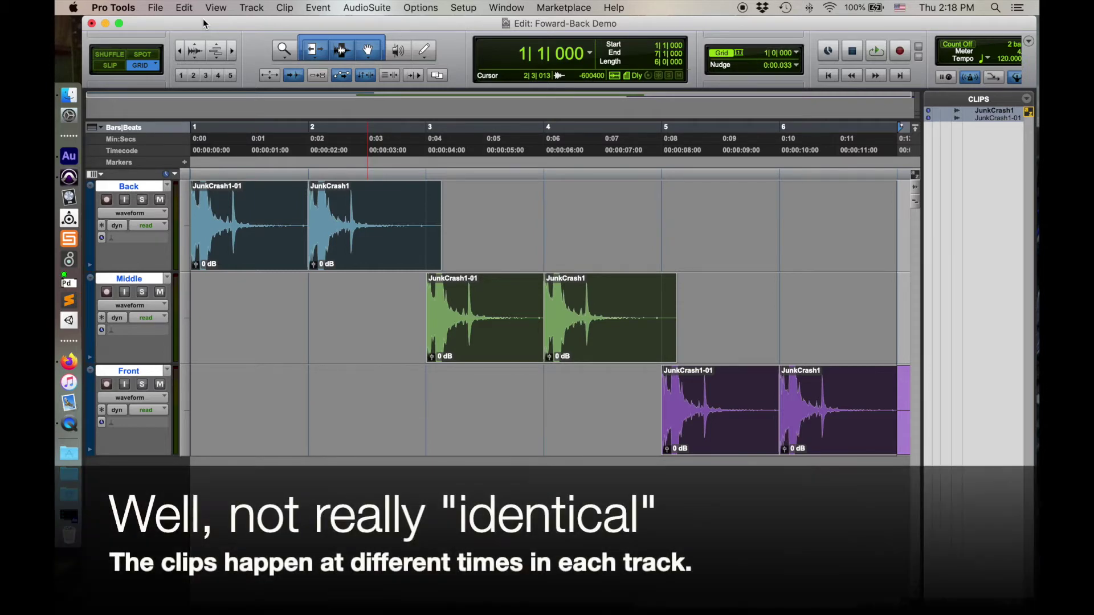
Step: Play the Back, Middle and Front crash clips through once, then stop playback
key("space")
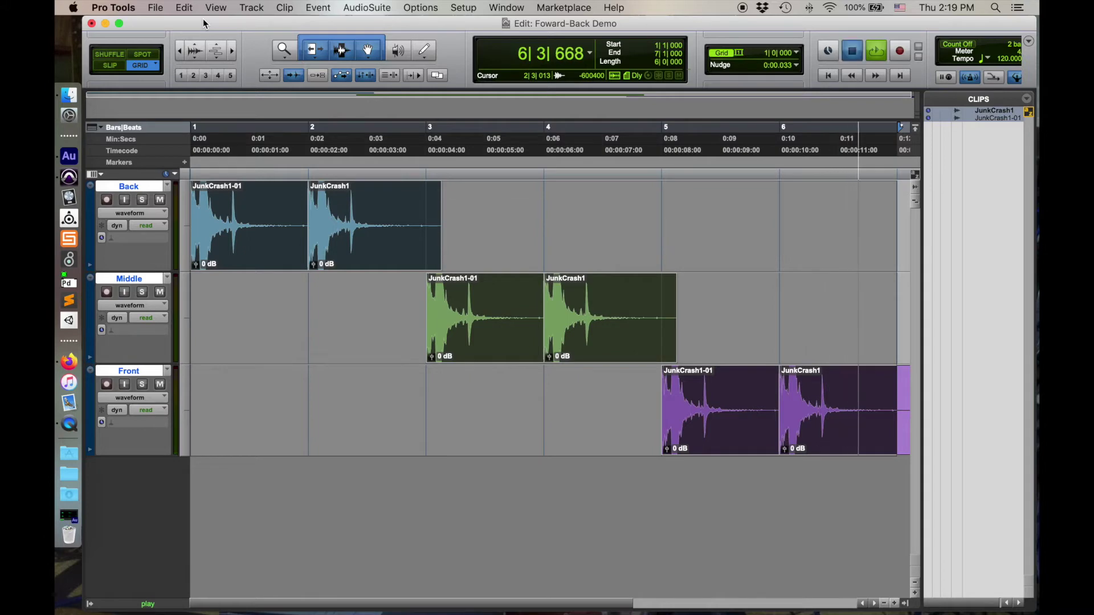
key("space")
Step: Enlarge the mixer, pan Back hard left and Front hard right, and listen
key("super+equal")
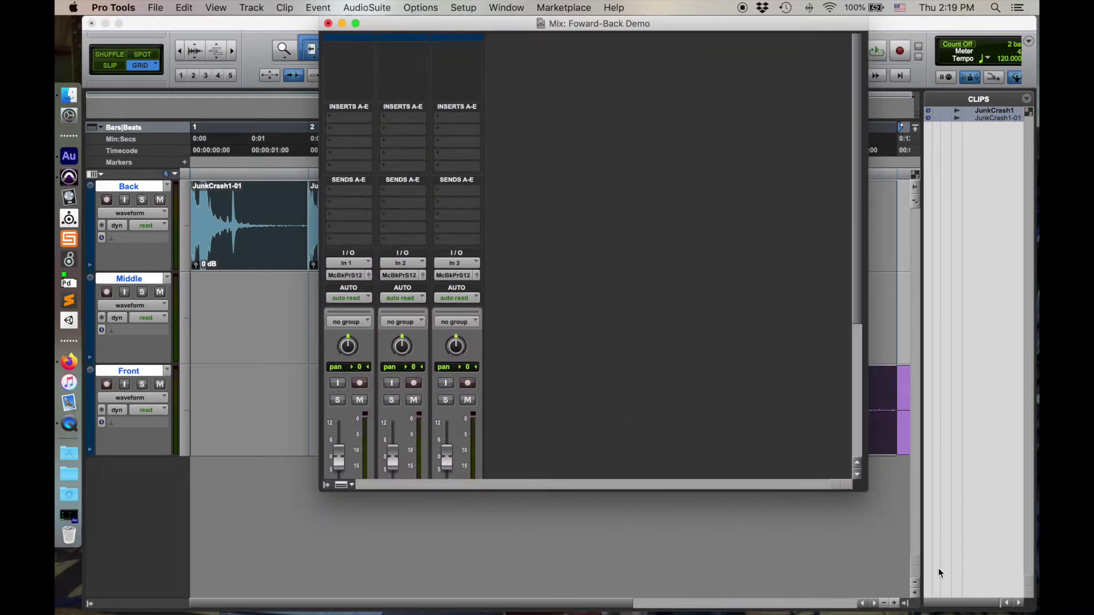
left_click_drag(863, 488, 946, 596)
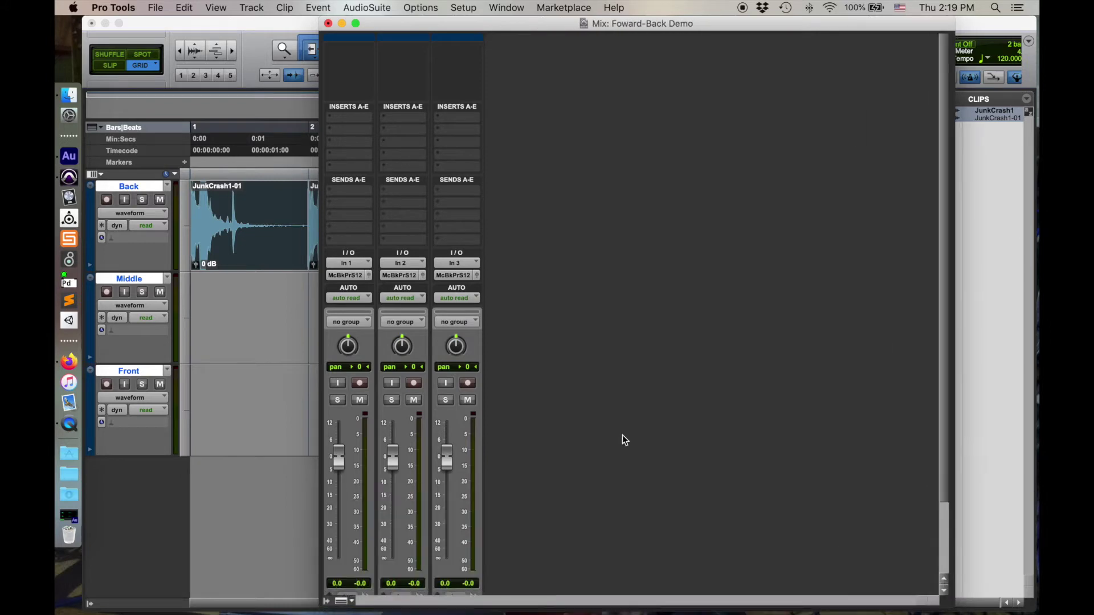
left_click_drag(347, 347, 345, 416)
left_click_drag(462, 349, 480, 273)
left_click_drag(417, 23, 764, 9)
key("space")
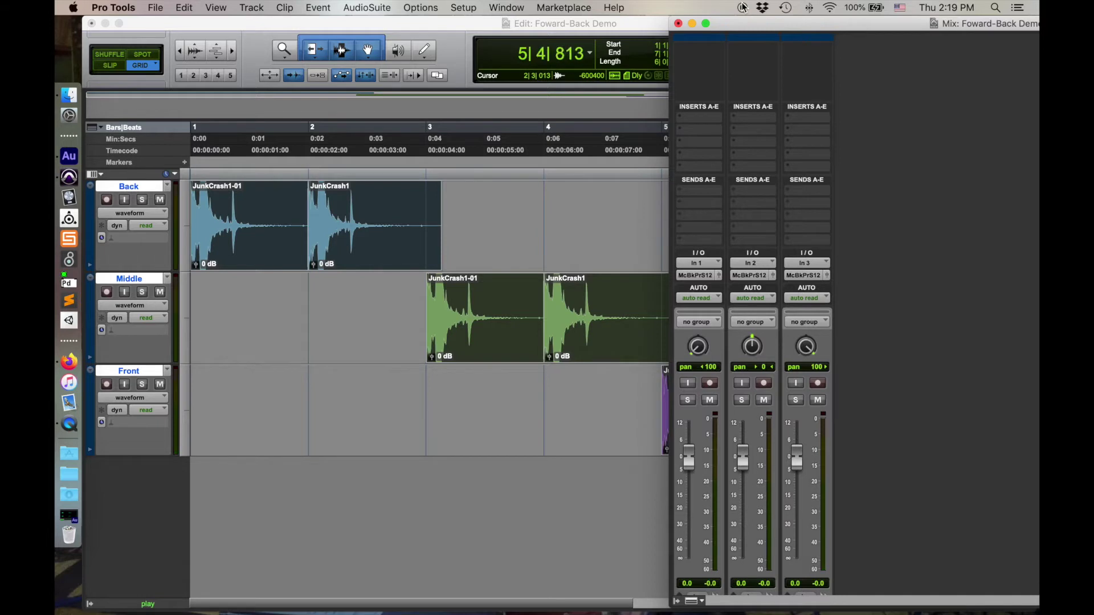
key("space")
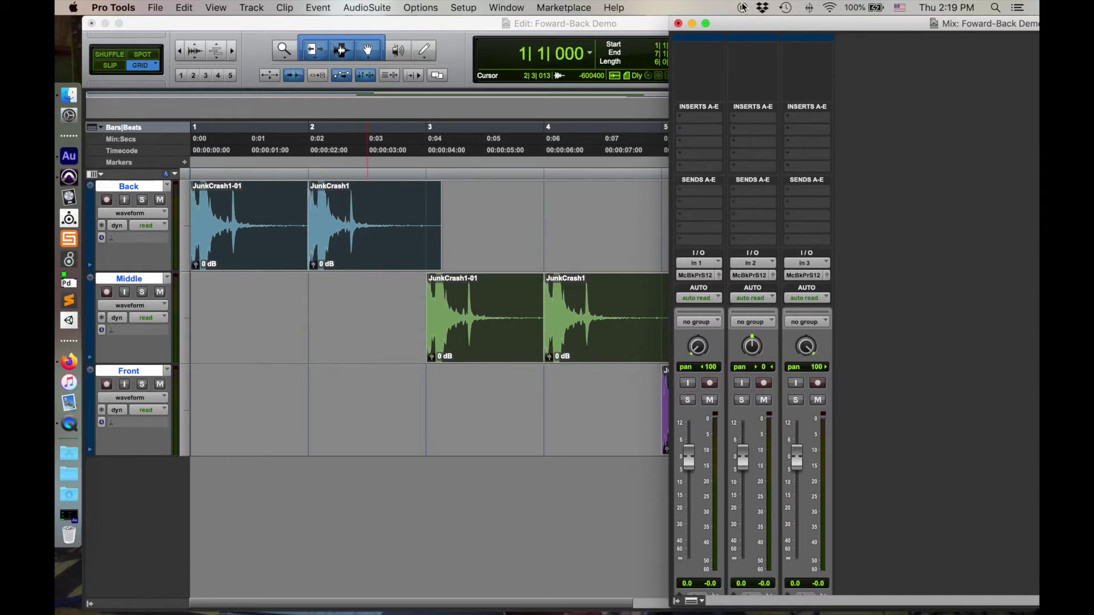
Step: Re-centre the Back and Front pans and move the mixer aside to reveal clips
left_click_drag(768, 31, 590, 30)
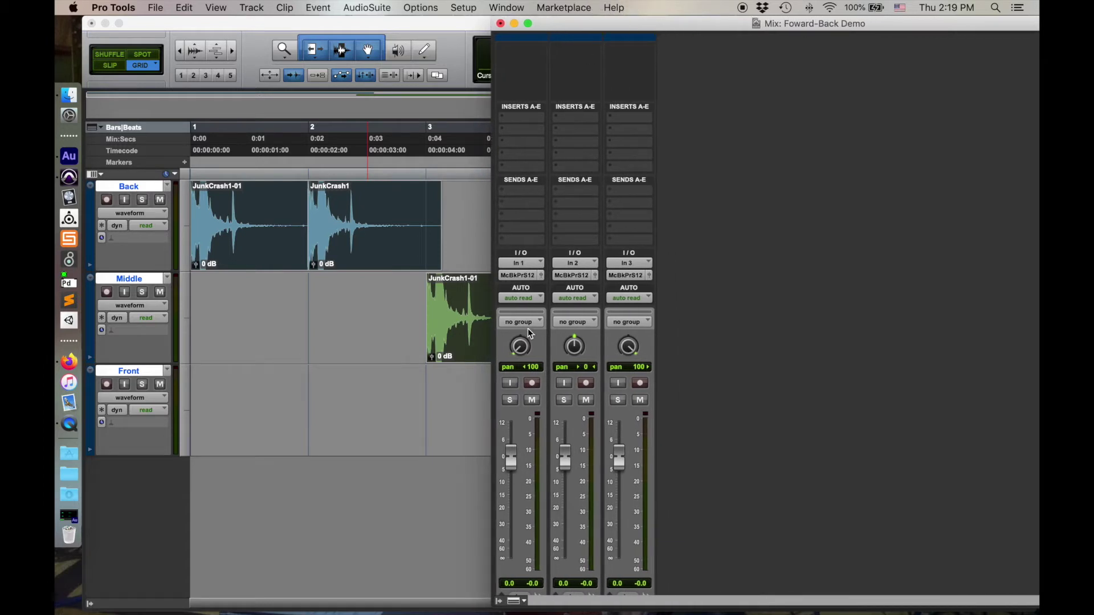
left_click(520, 346, "alt")
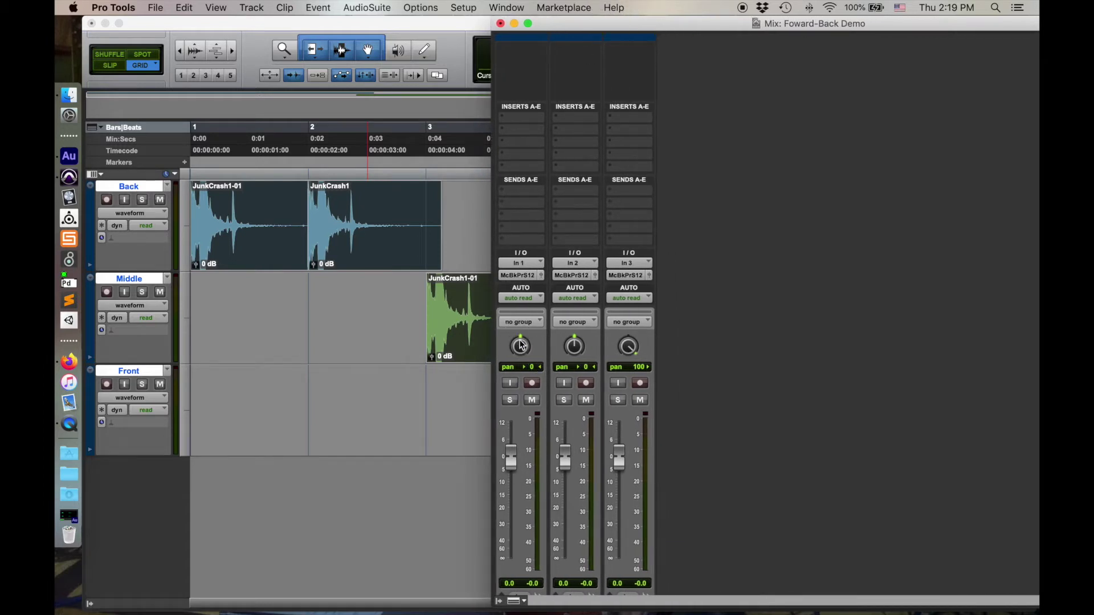
left_click(628, 348, "alt")
left_click_drag(569, 23, 748, 5)
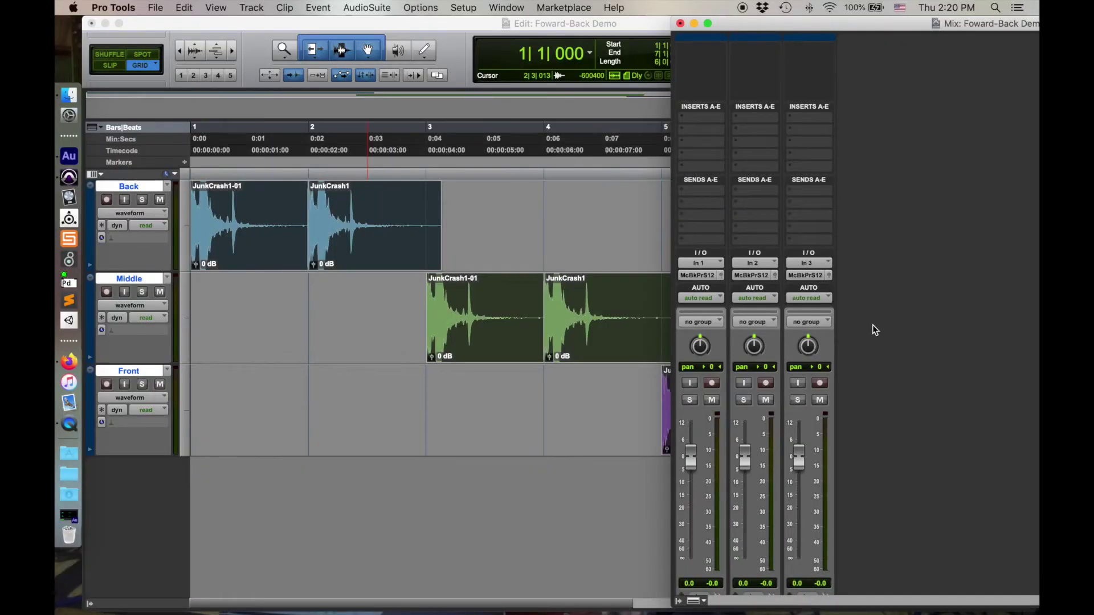
Step: Pull the Back track's fader down to about -11.8 dB
left_click_drag(690, 459, 690, 489)
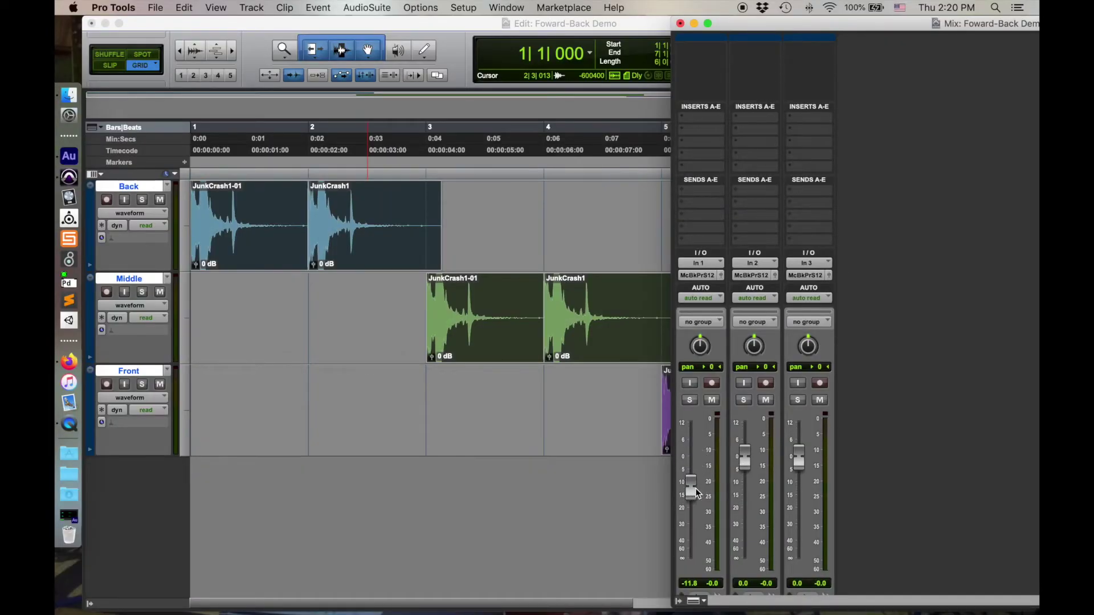
Step: Set the Middle fader to about -4.6 dB and play back the staggered levels
left_click_drag(746, 464, 744, 484)
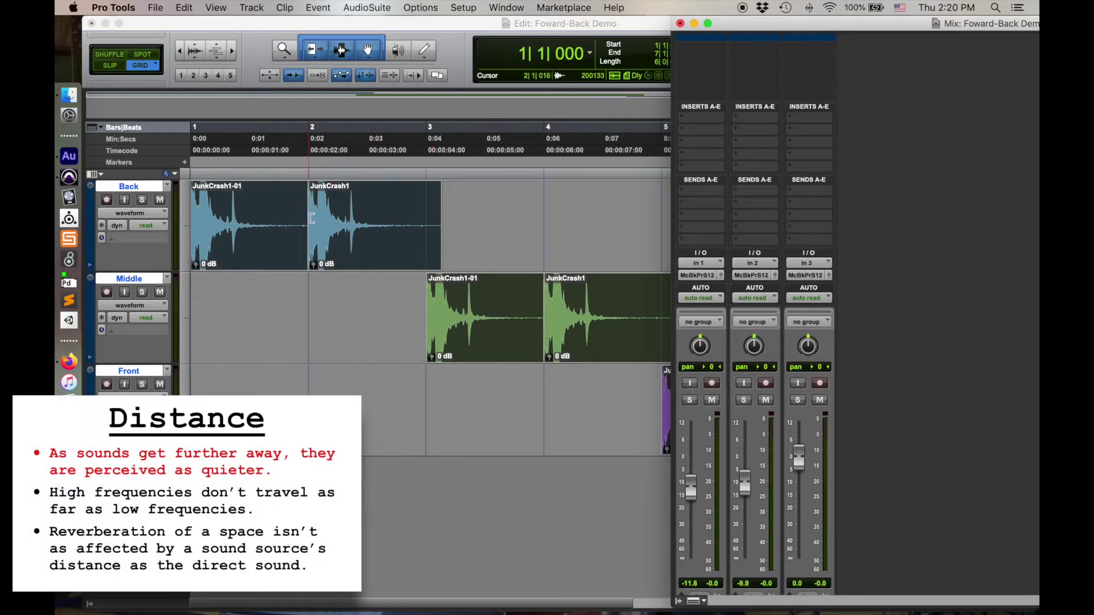
scroll(734, 517, "down", 3)
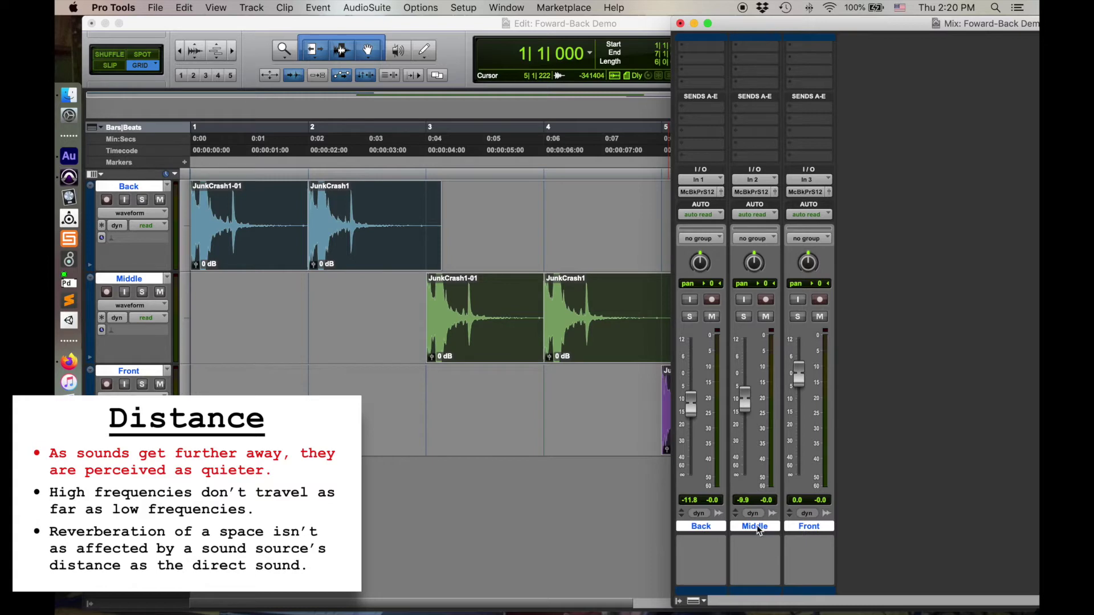
left_click_drag(745, 401, 689, 401)
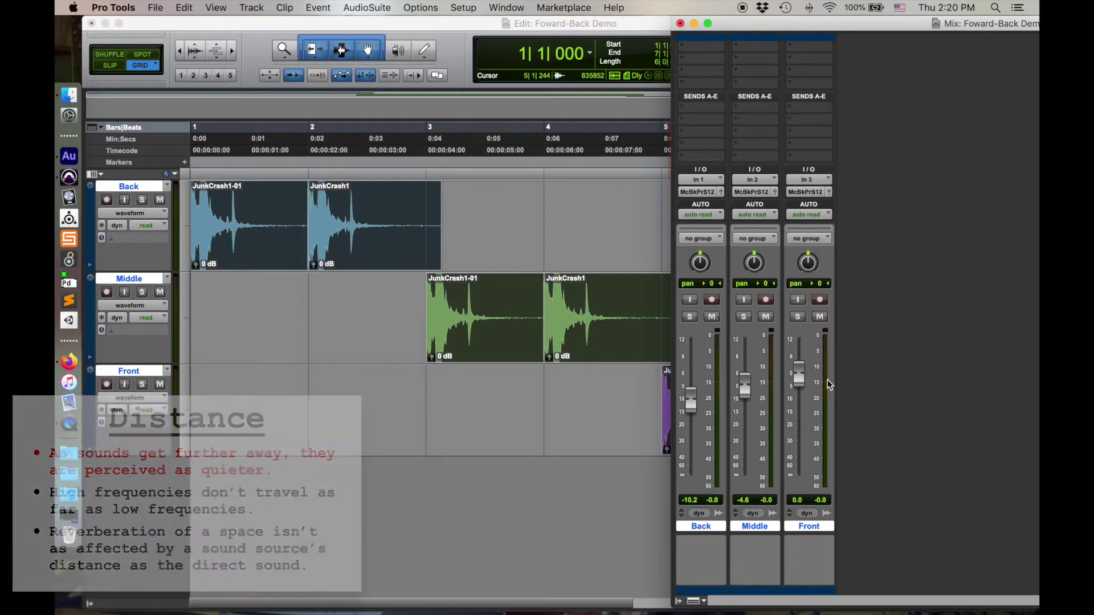
key("space")
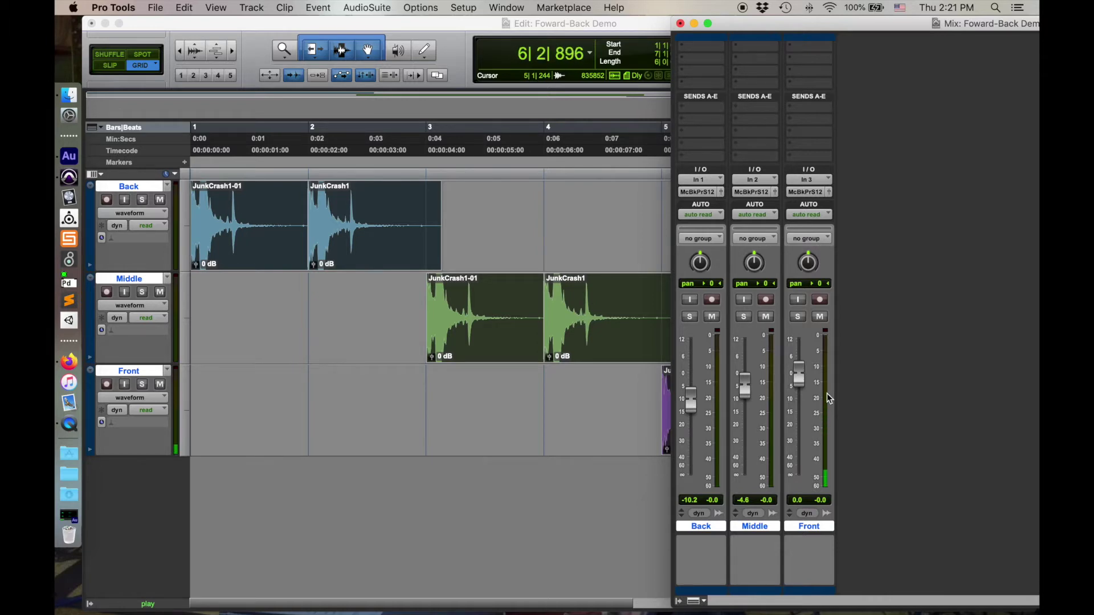
key("space")
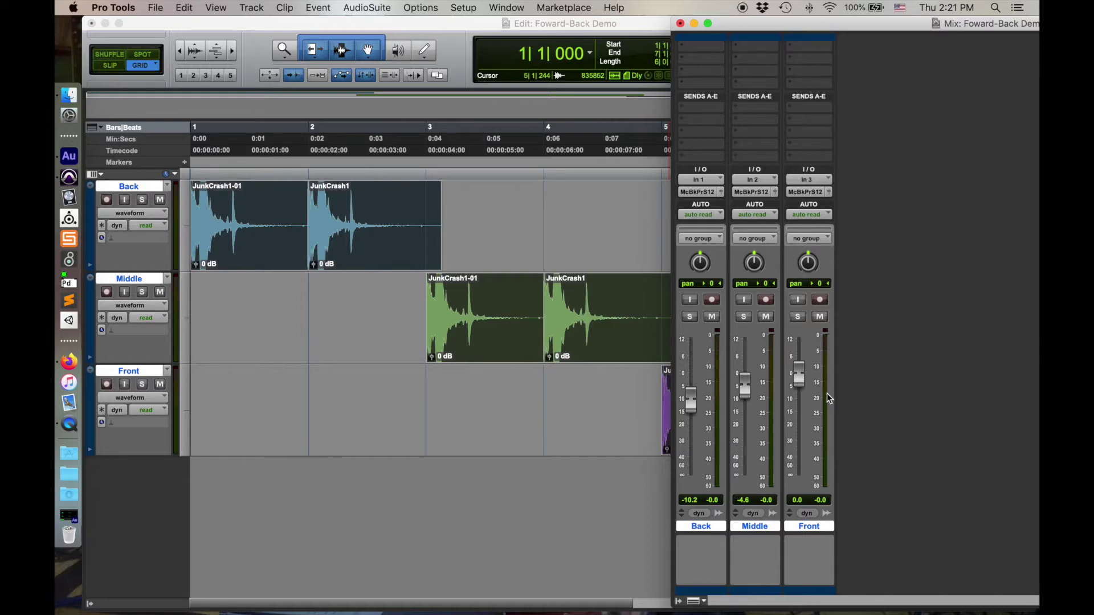
scroll(826, 394, "up", 3)
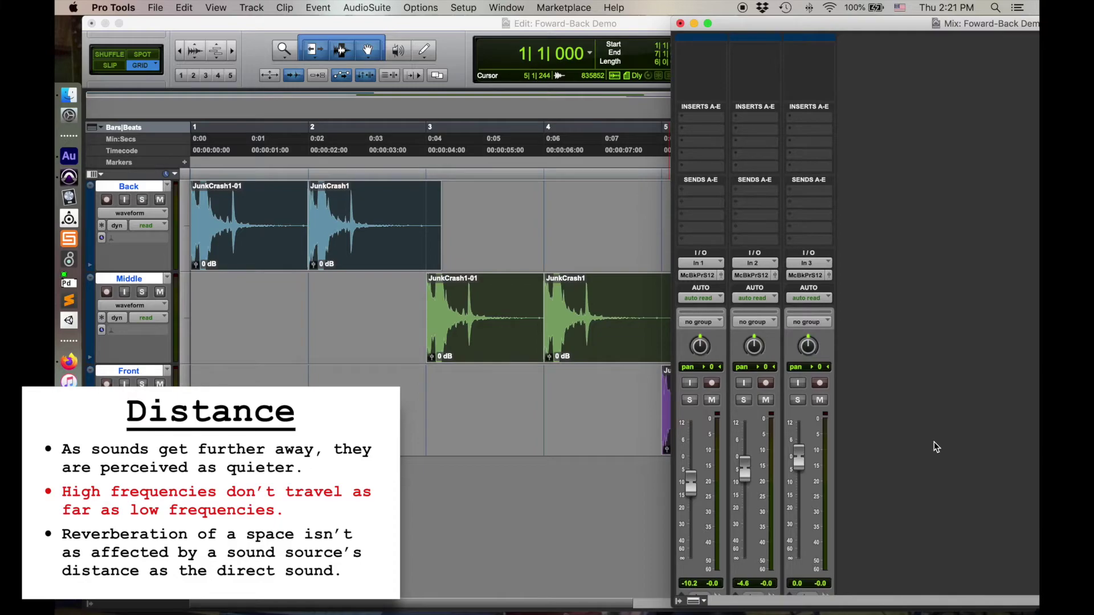
Step: Insert the EQ3 1-Band (mono) plug-in on the Back track
left_click(701, 116)
mouse_move(702, 118)
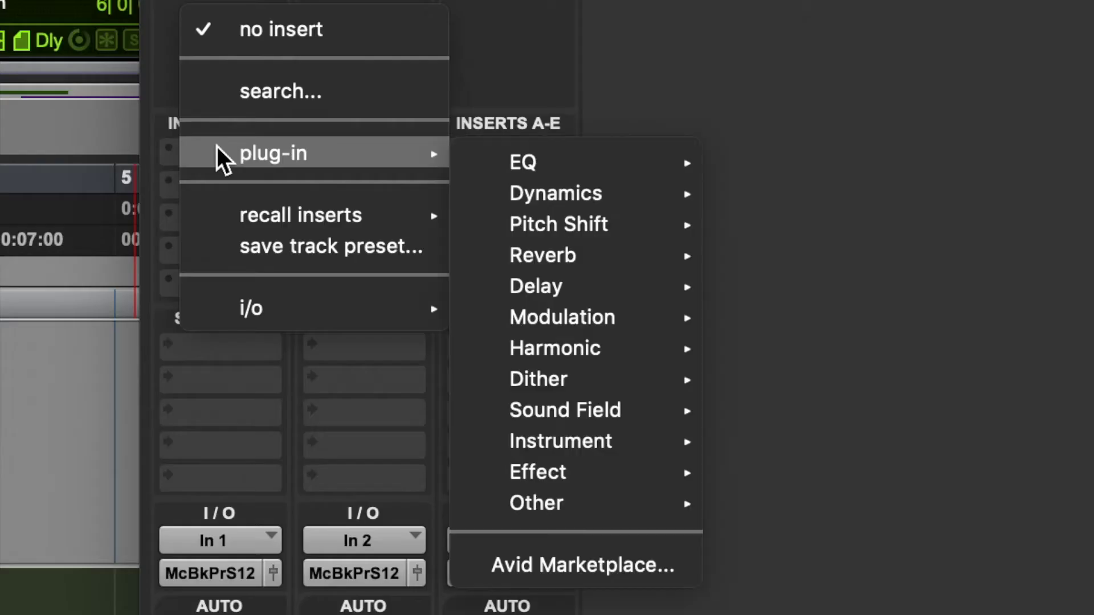
mouse_move(577, 162)
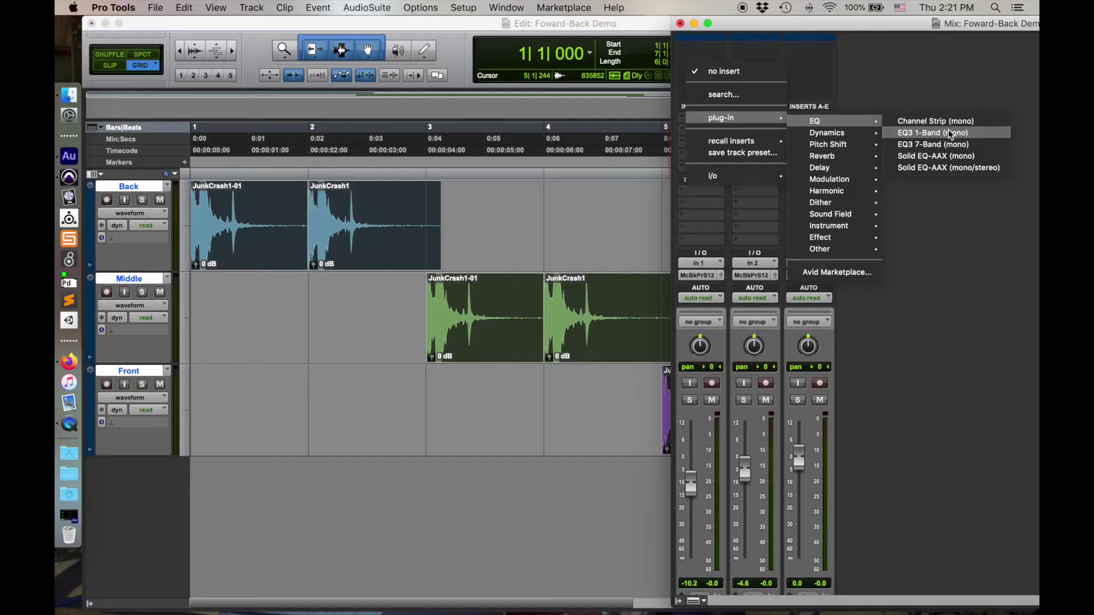
left_click(879, 186)
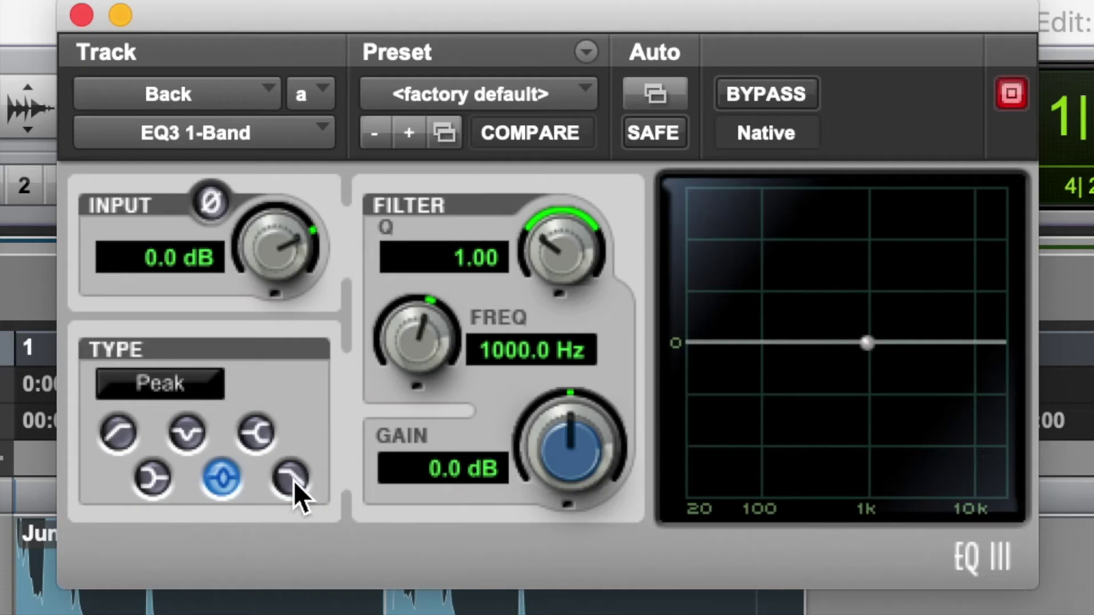
Step: Set the Back EQ to Low-Pass at 2000 Hz with a 6 dB/oct slope
left_click(301, 480)
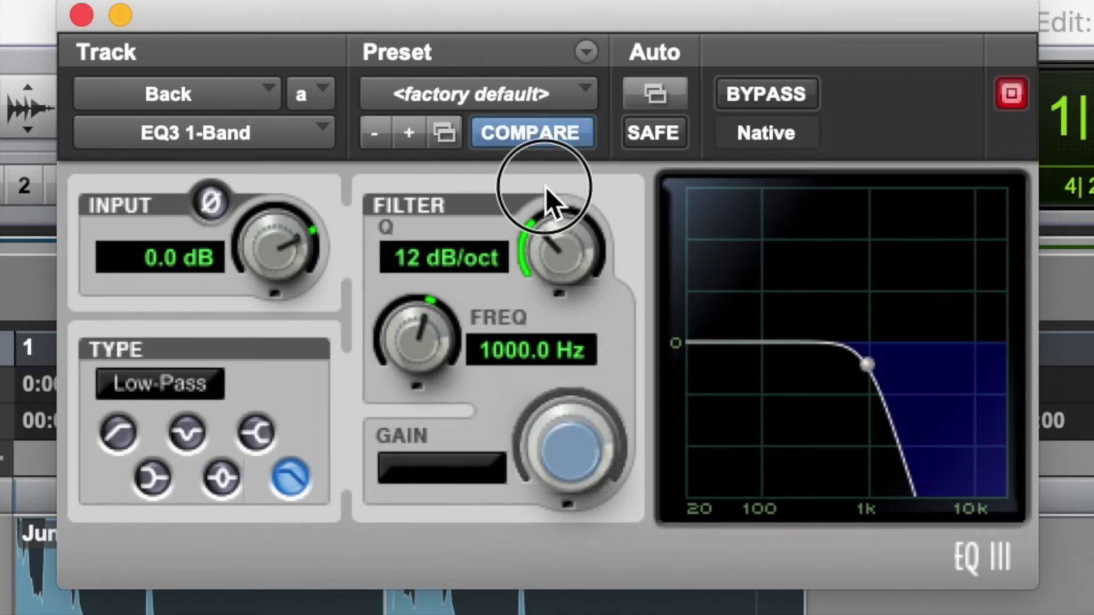
left_click_drag(545, 296, 550, 435)
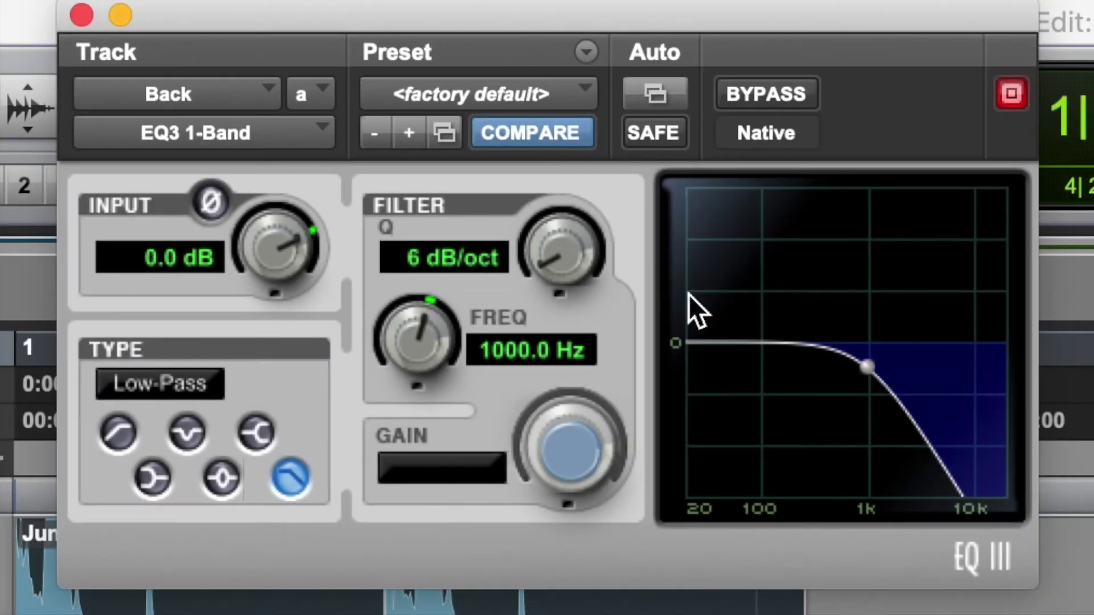
left_click(512, 351)
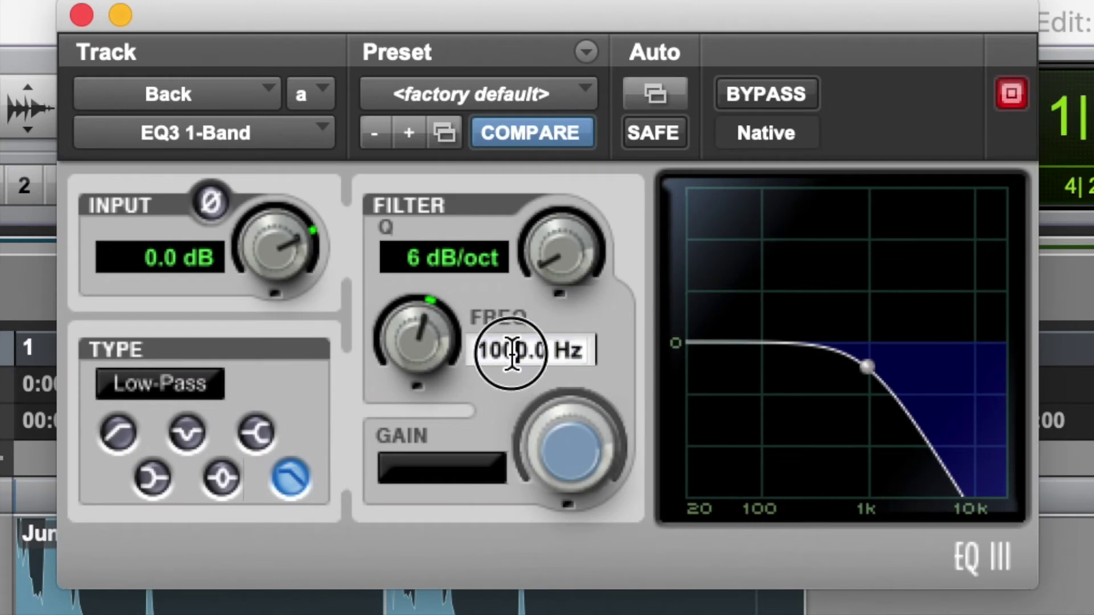
type("2000")
key("Return")
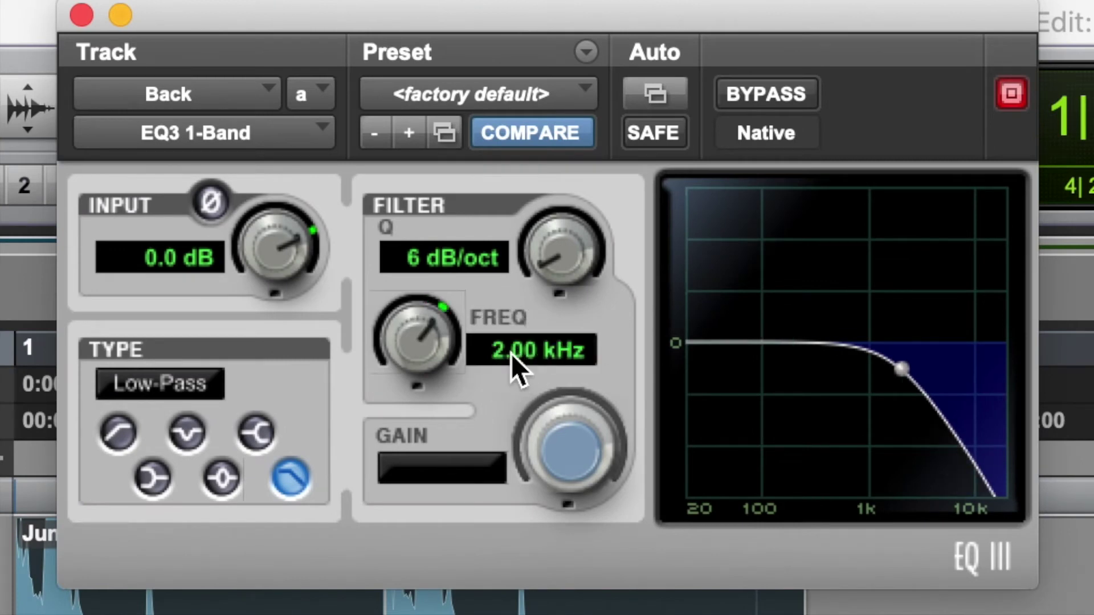
left_click(503, 351)
left_click(503, 350)
left_click(488, 387)
left_click(1061, 383)
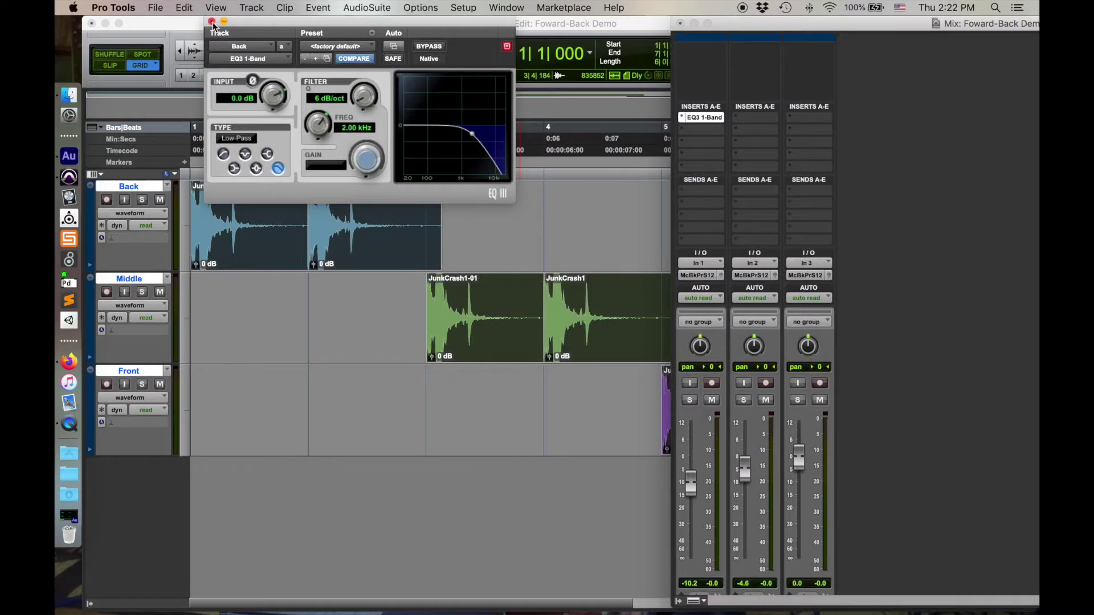
left_click(83, 16)
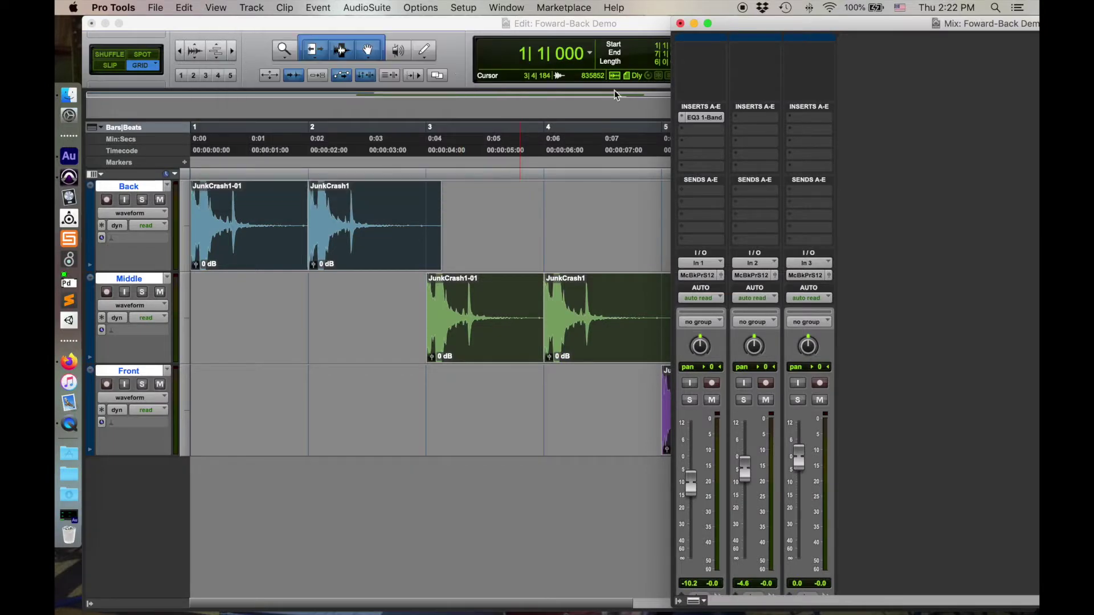
Step: Add EQ3 1-Band (mono) to Middle as a 5000 Hz Low-Pass at 6 dB/oct
left_click(756, 116)
mouse_move(900, 122)
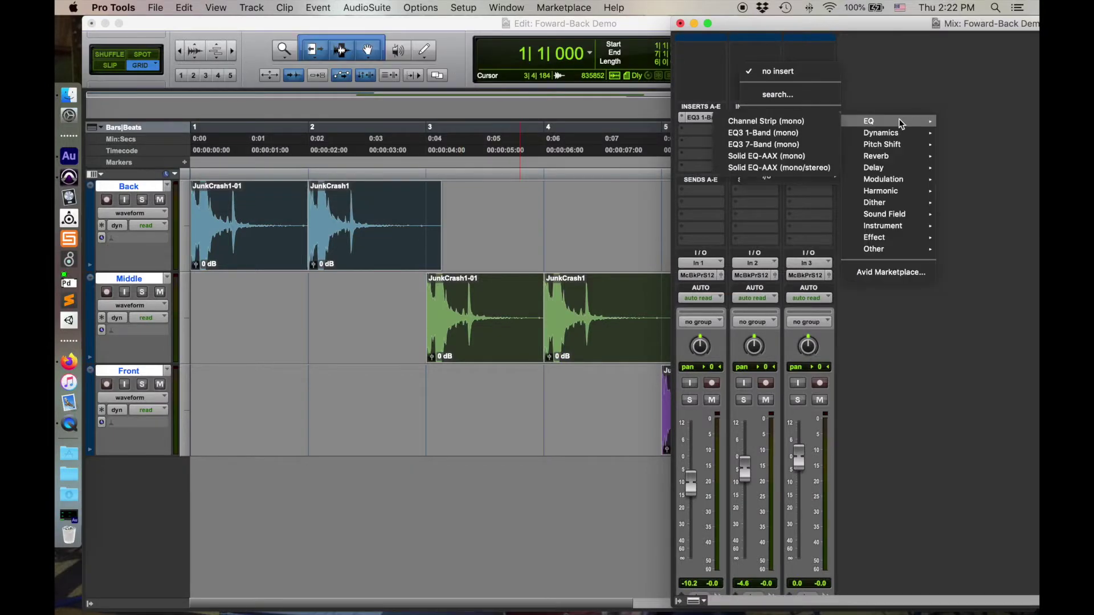
left_click(796, 134)
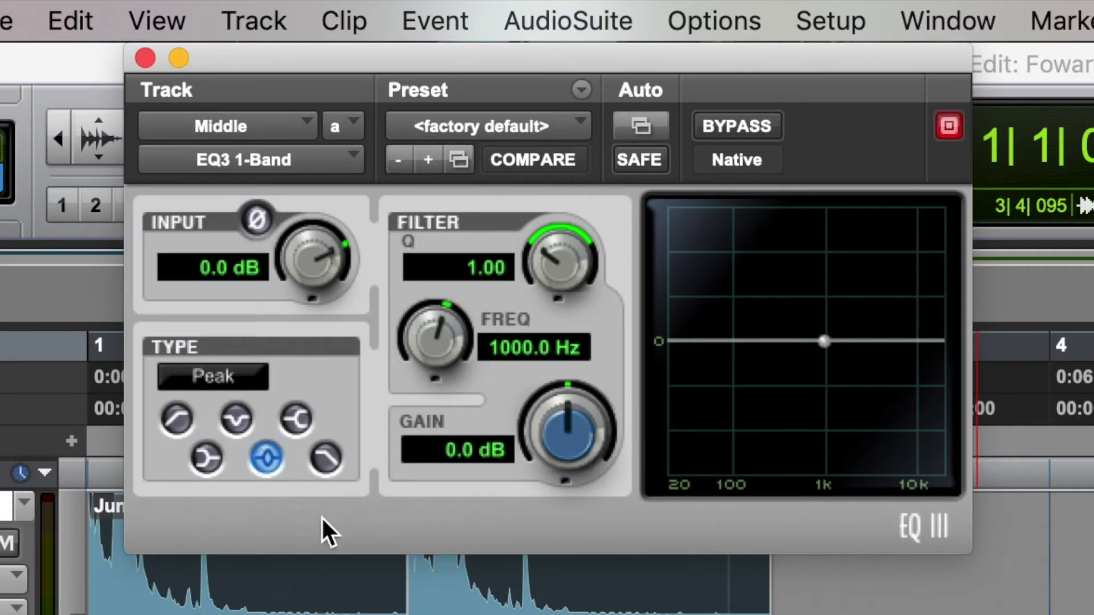
left_click(326, 459)
left_click(531, 345)
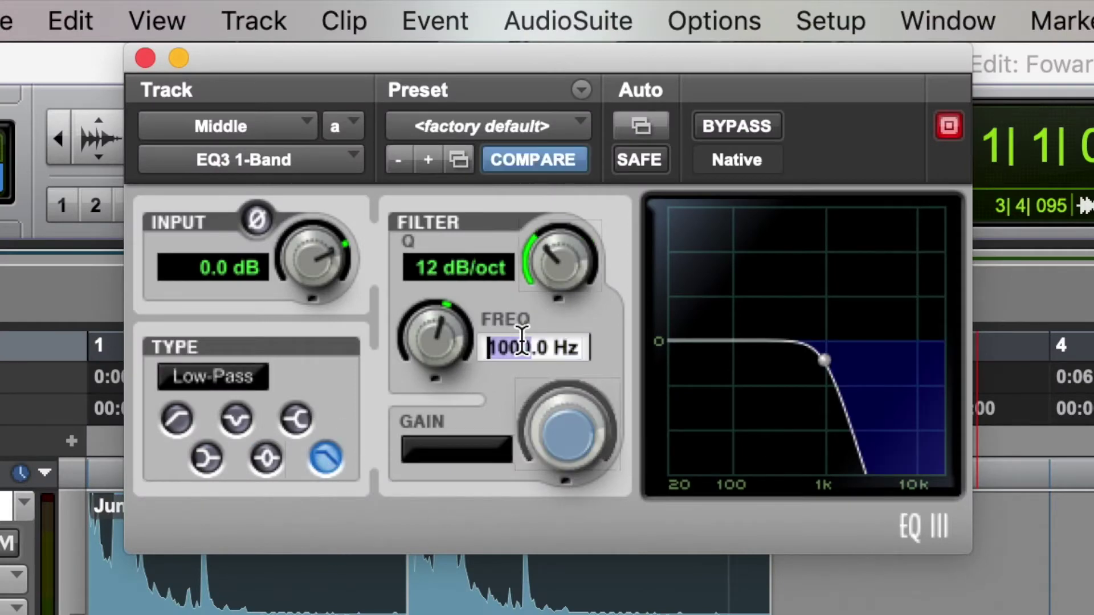
type("5000")
key("Return")
left_click_drag(549, 244, 522, 405)
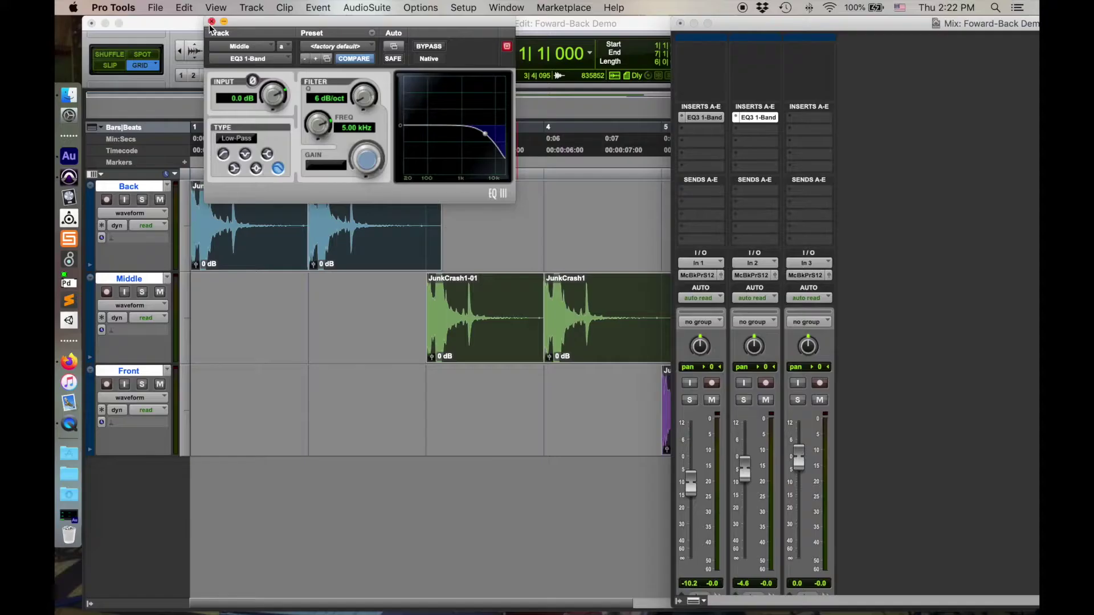
left_click(145, 57)
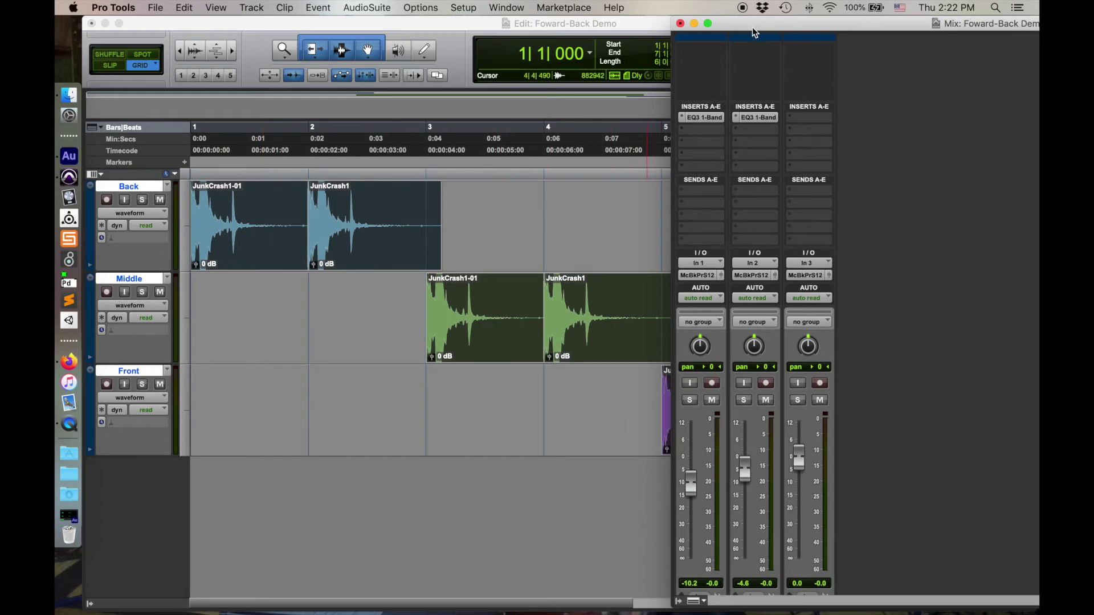
left_click_drag(752, 28, 934, 28)
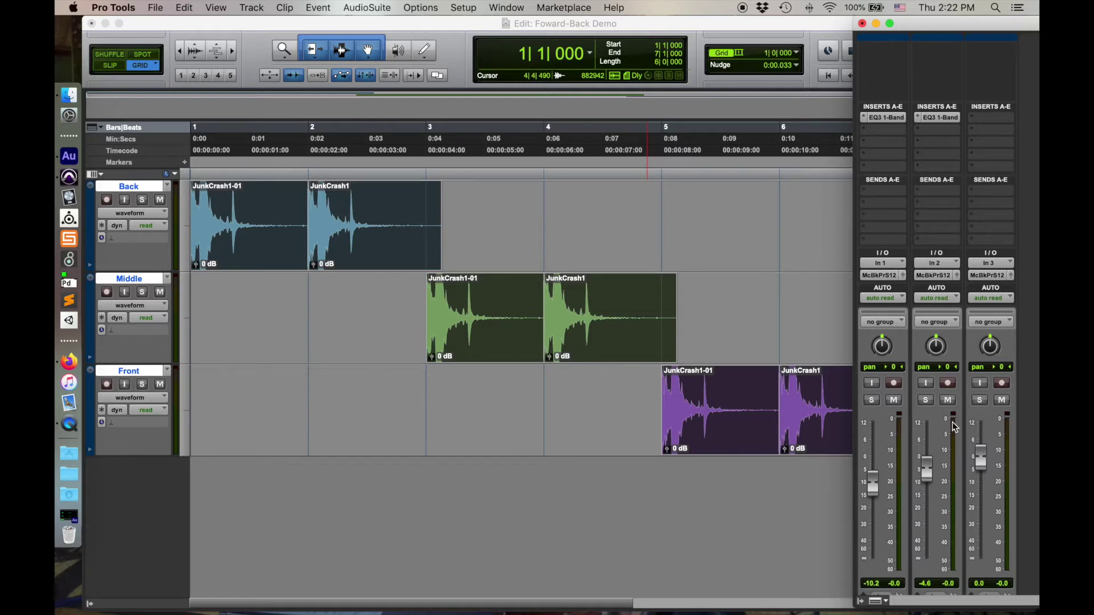
Step: Play the arrangement to compare the three crash depths, then stop
key("space")
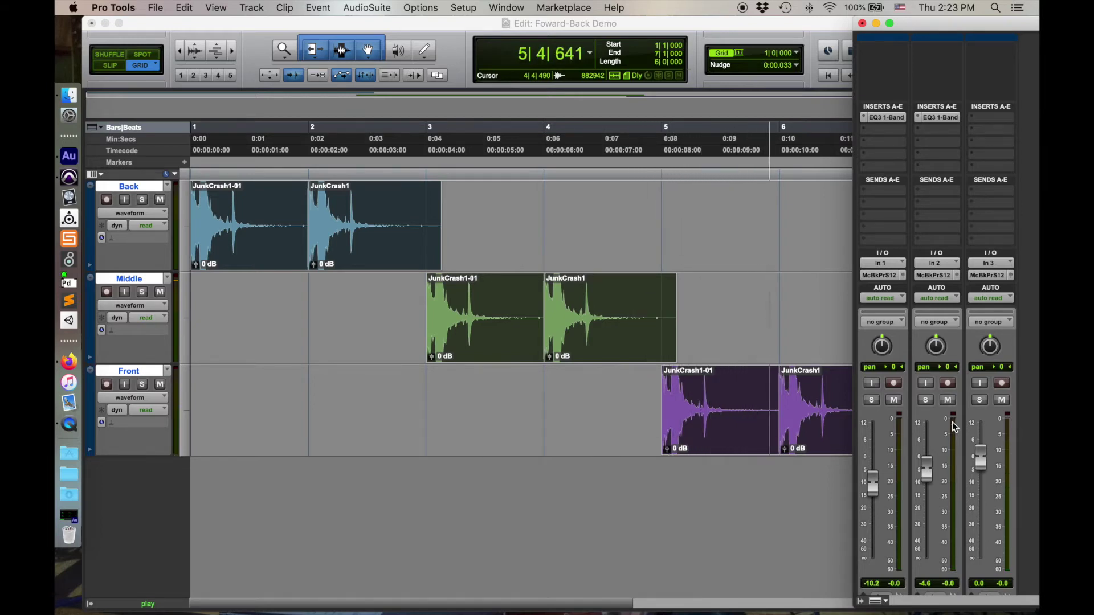
key("space")
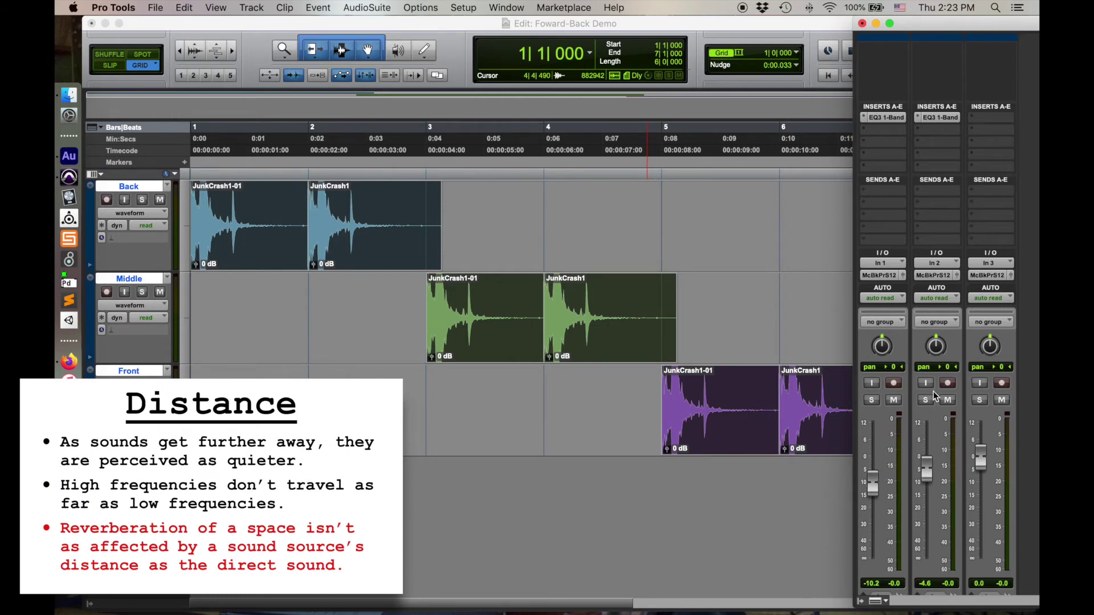
Step: Create a new Aux Input track via Track > New
left_click(255, 7)
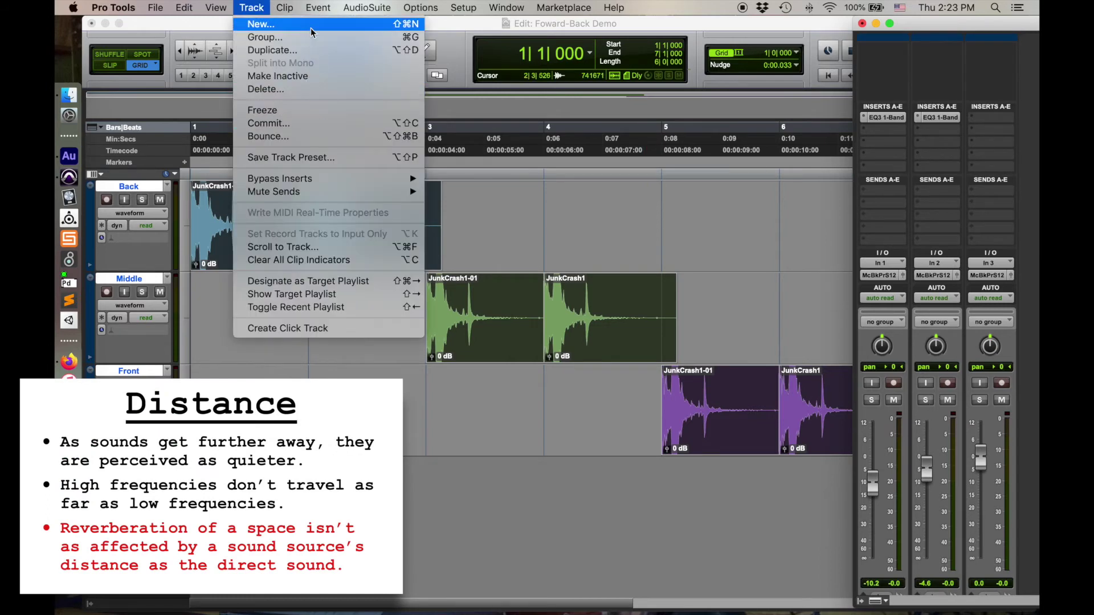
left_click(308, 24)
left_click(575, 226)
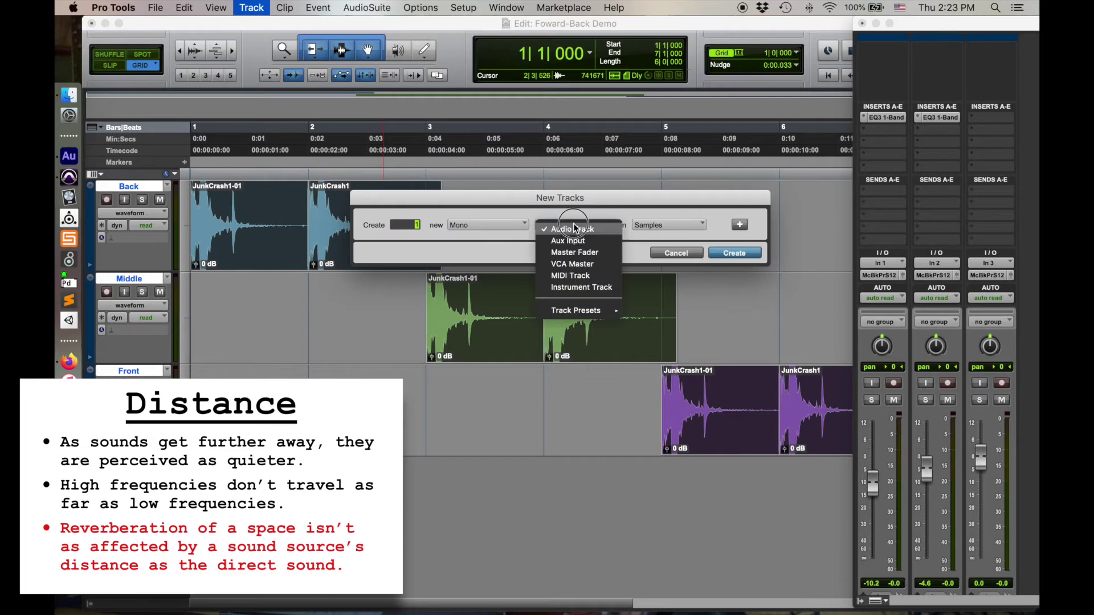
left_click(611, 242)
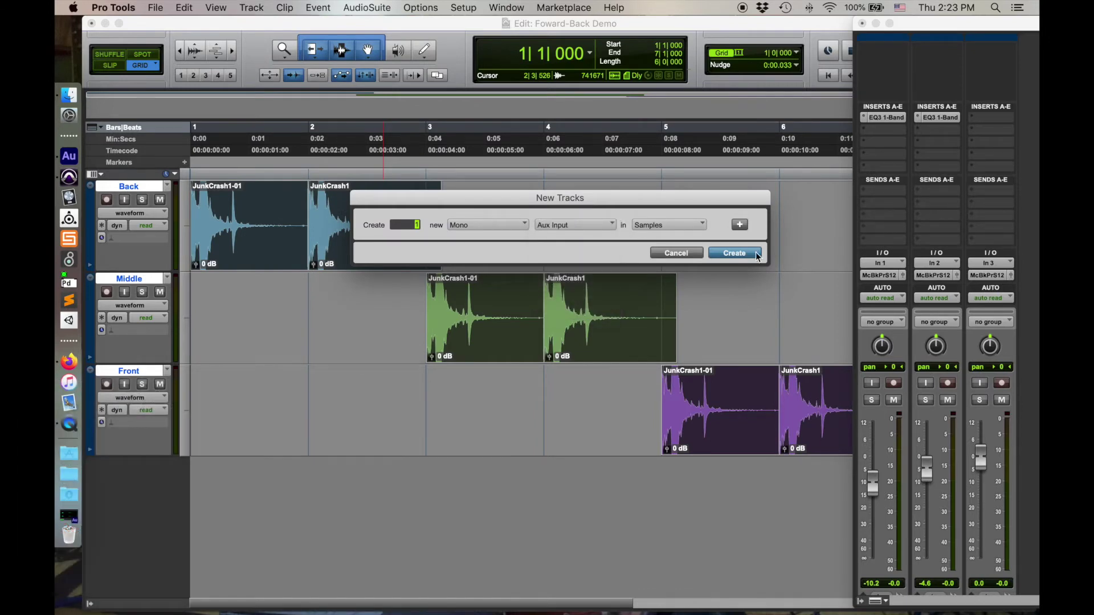
left_click(739, 256)
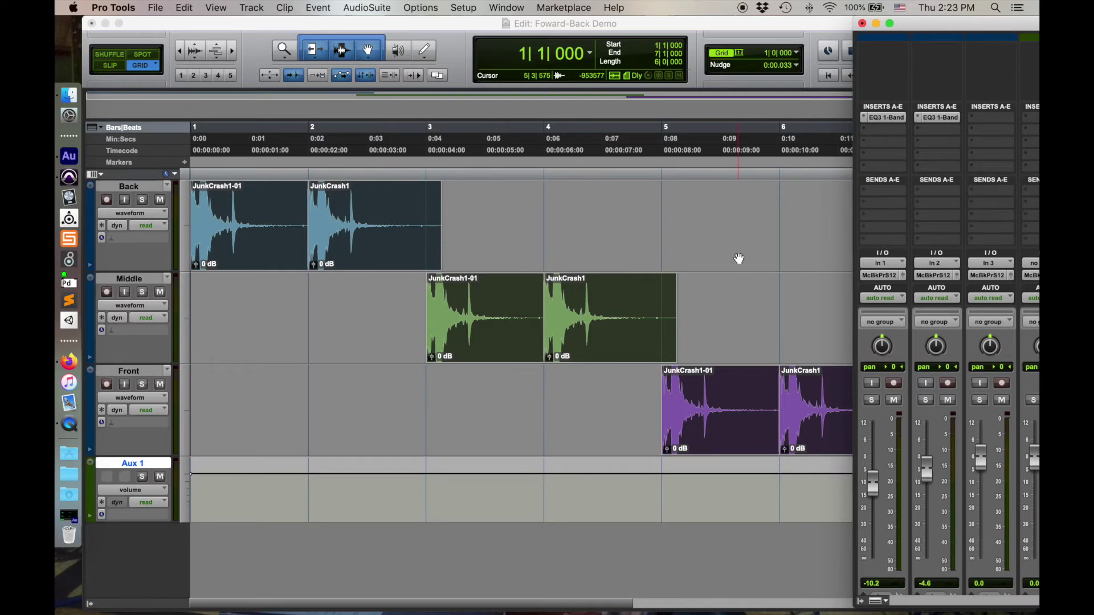
Step: Rename the Aux 1 track to 'Reverb' in the mixer
left_click_drag(943, 19, 813, 17)
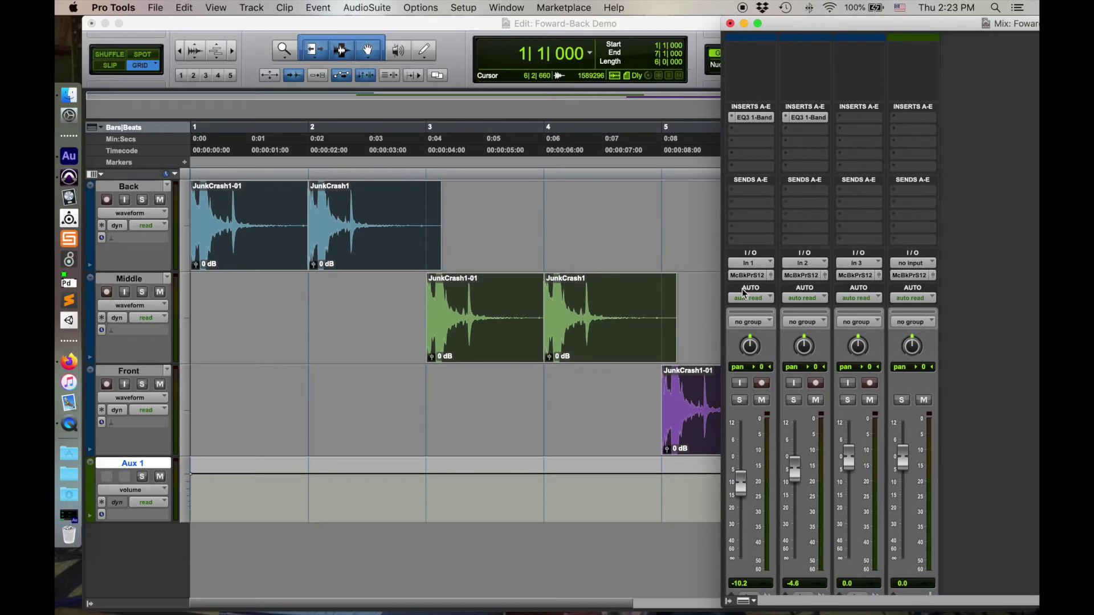
scroll(969, 426, "down", 3)
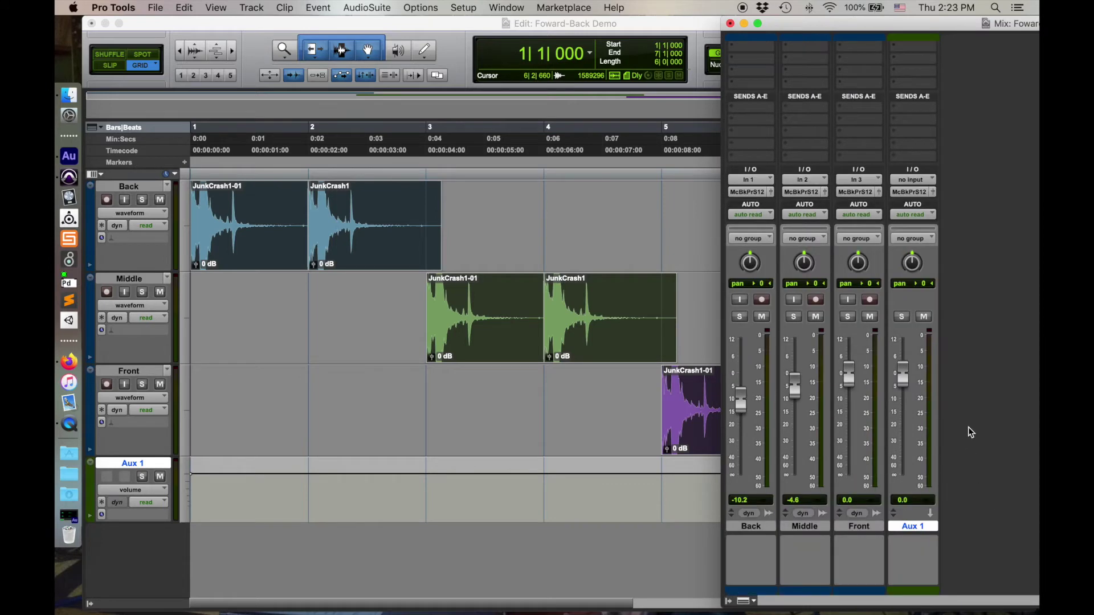
double_click(915, 528)
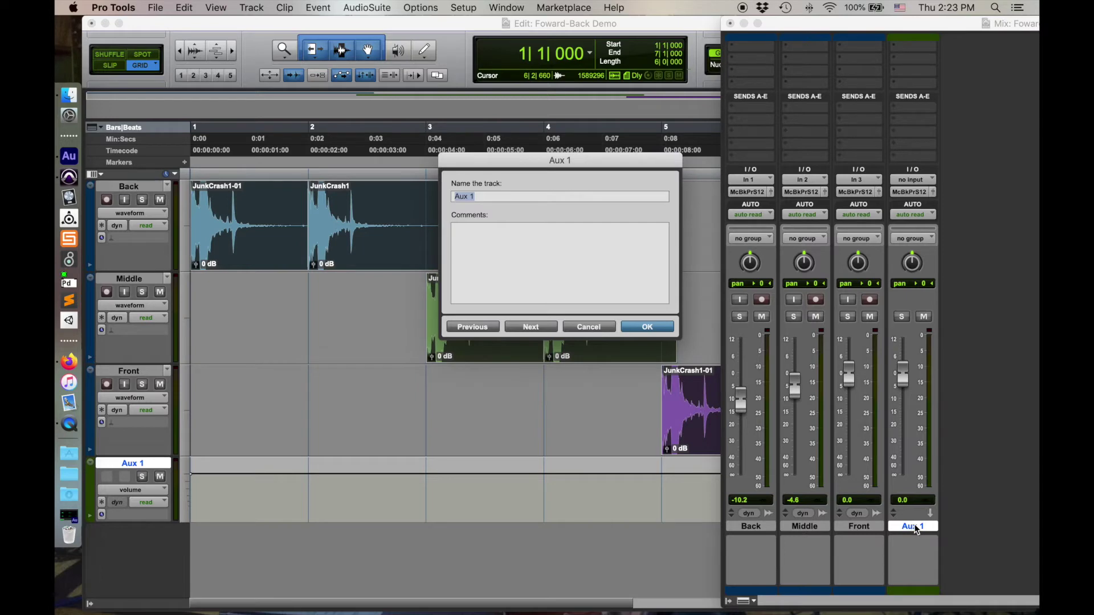
type("Reverb")
key("Return")
scroll(982, 549, "up", 3)
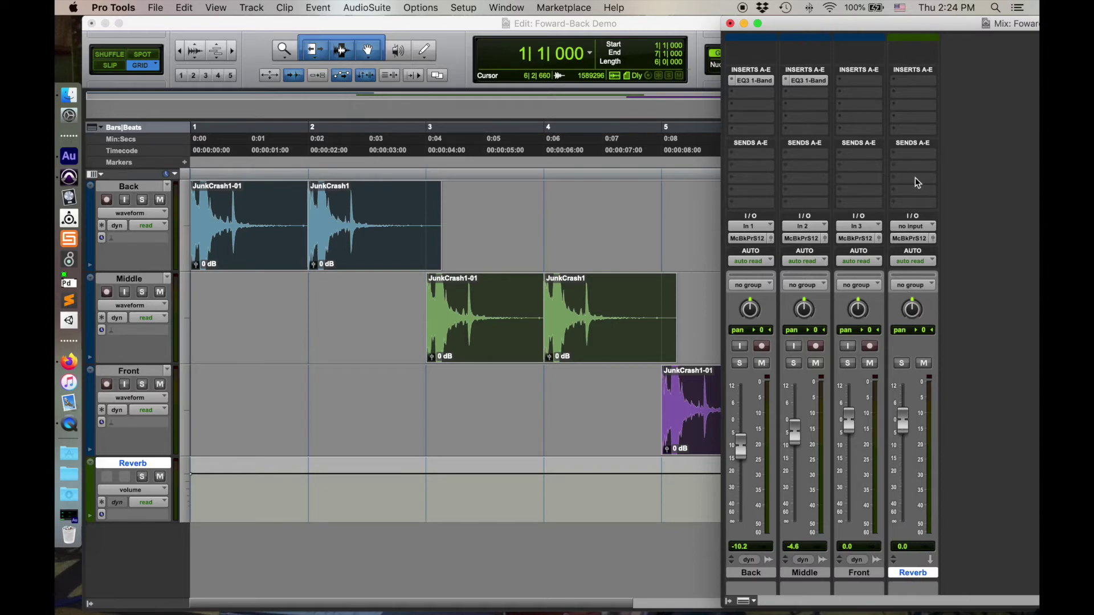
Step: Insert a mono D-Verb plug-in on the Reverb aux track
left_click(918, 81)
mouse_move(921, 85)
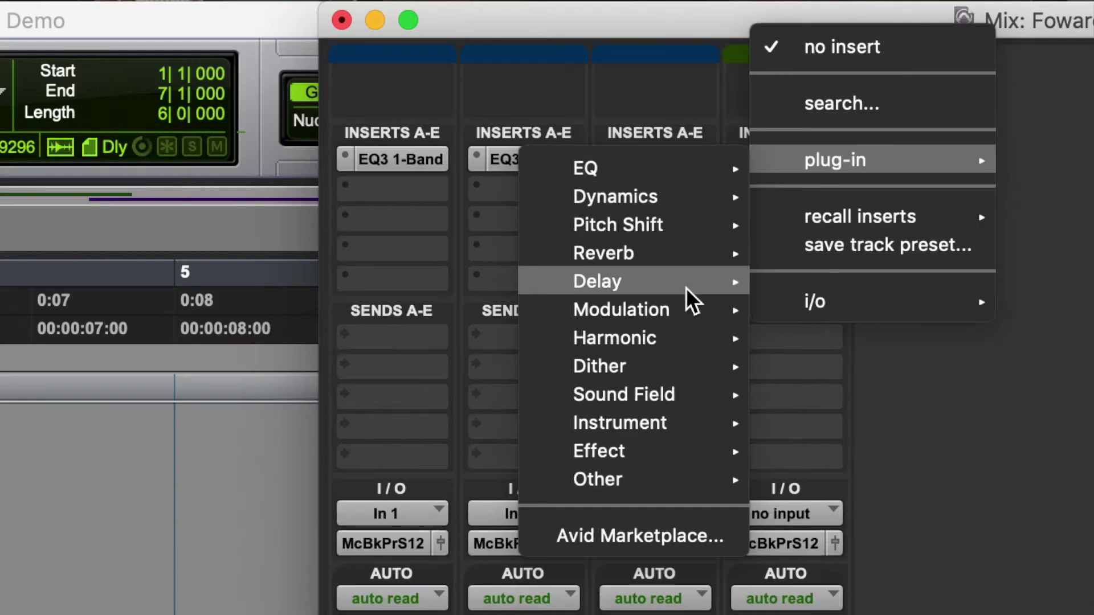
mouse_move(873, 119)
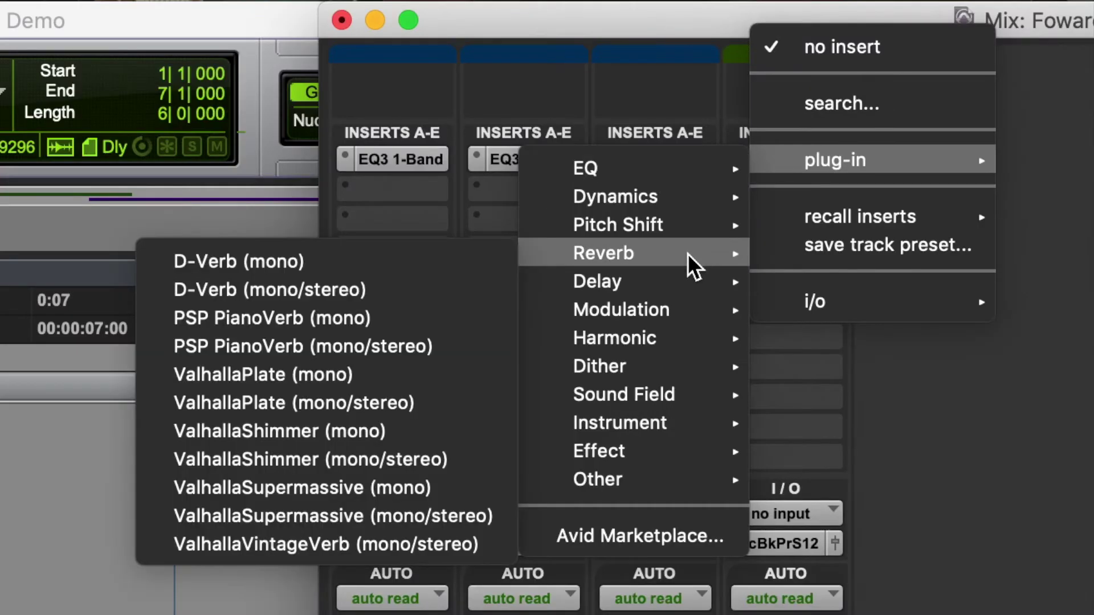
left_click(395, 261)
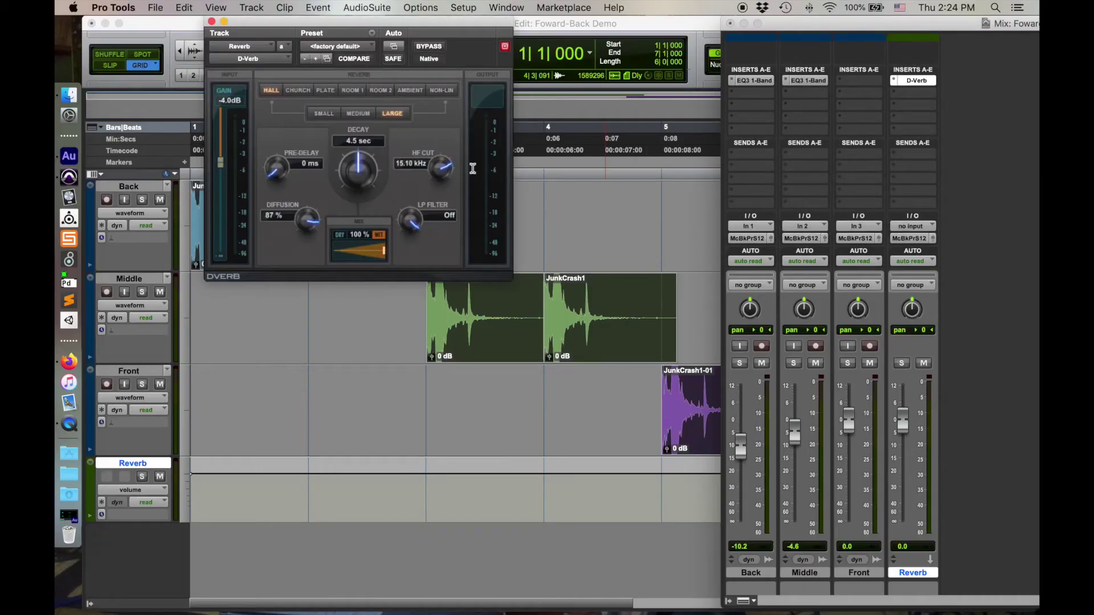
Step: Route the Back track's send to the Reverb bus
left_click(757, 153)
mouse_move(809, 157)
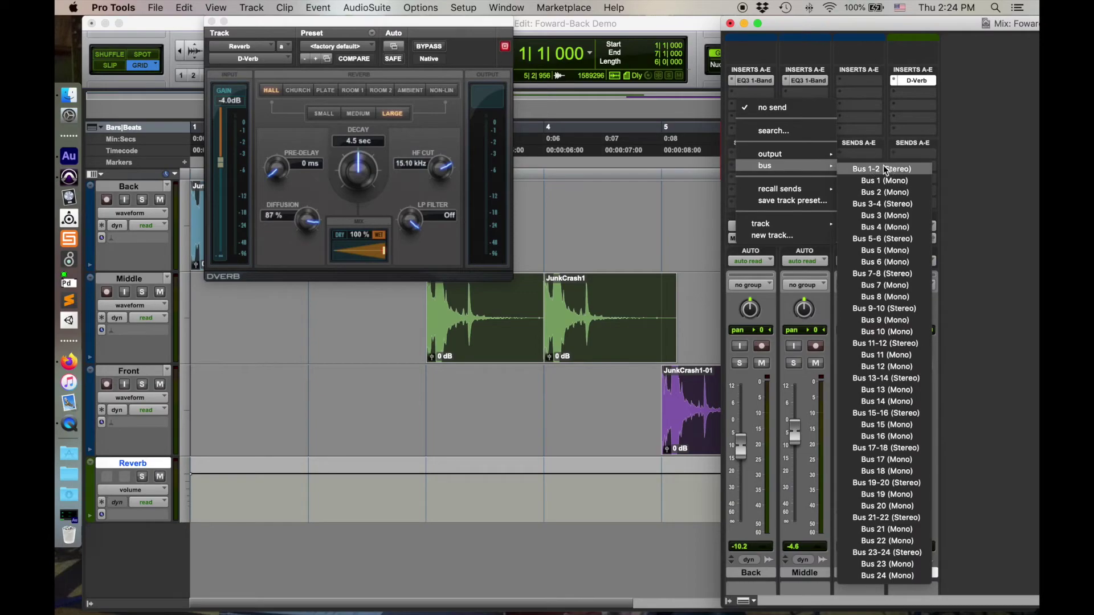
left_click(884, 169)
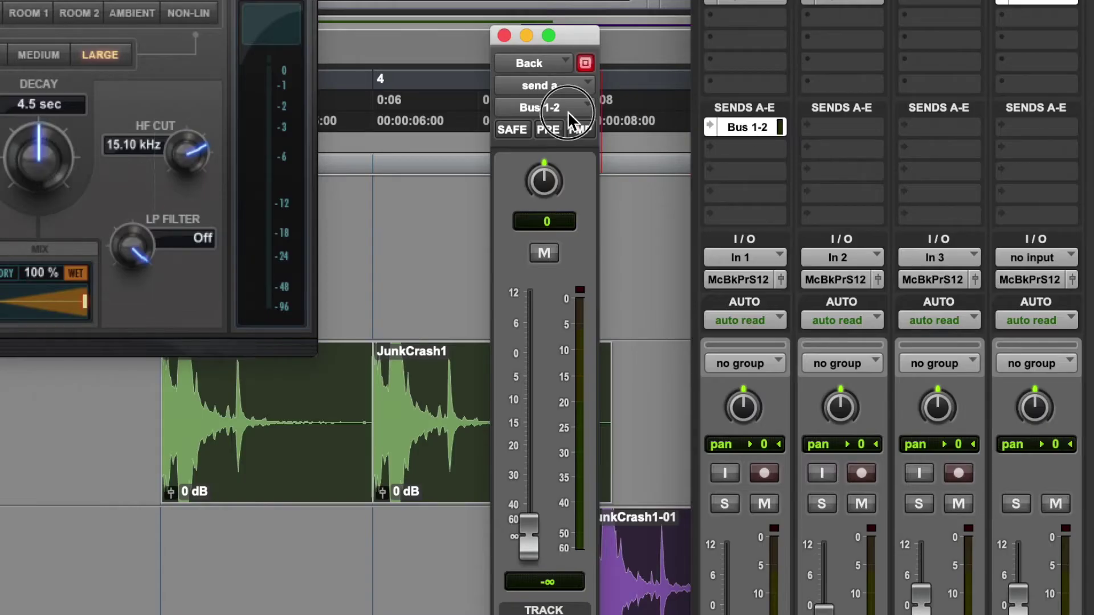
left_click(567, 112)
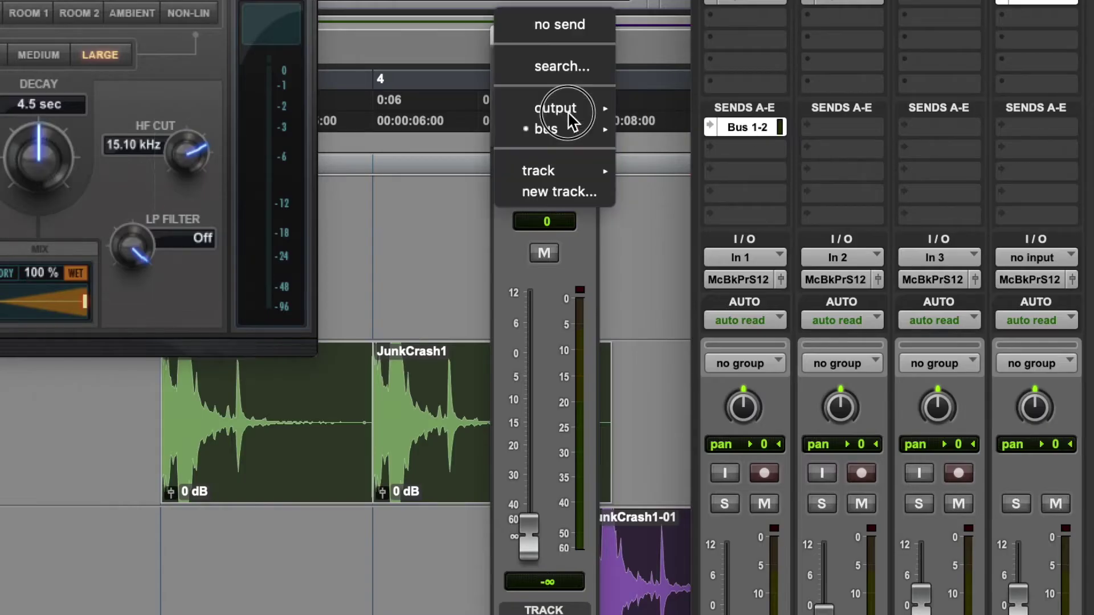
mouse_move(575, 174)
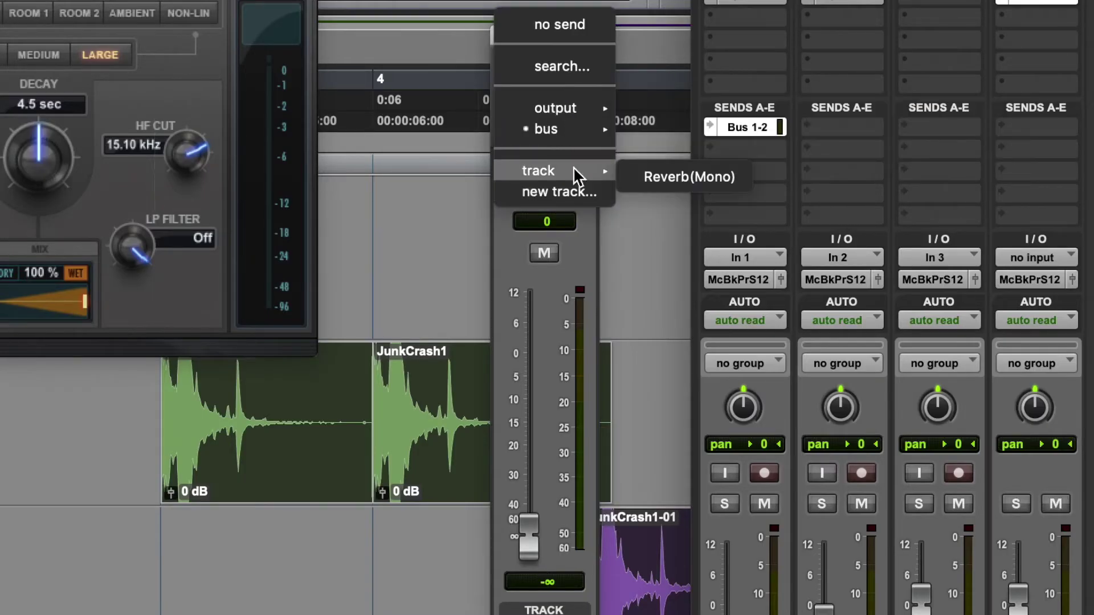
left_click(690, 177)
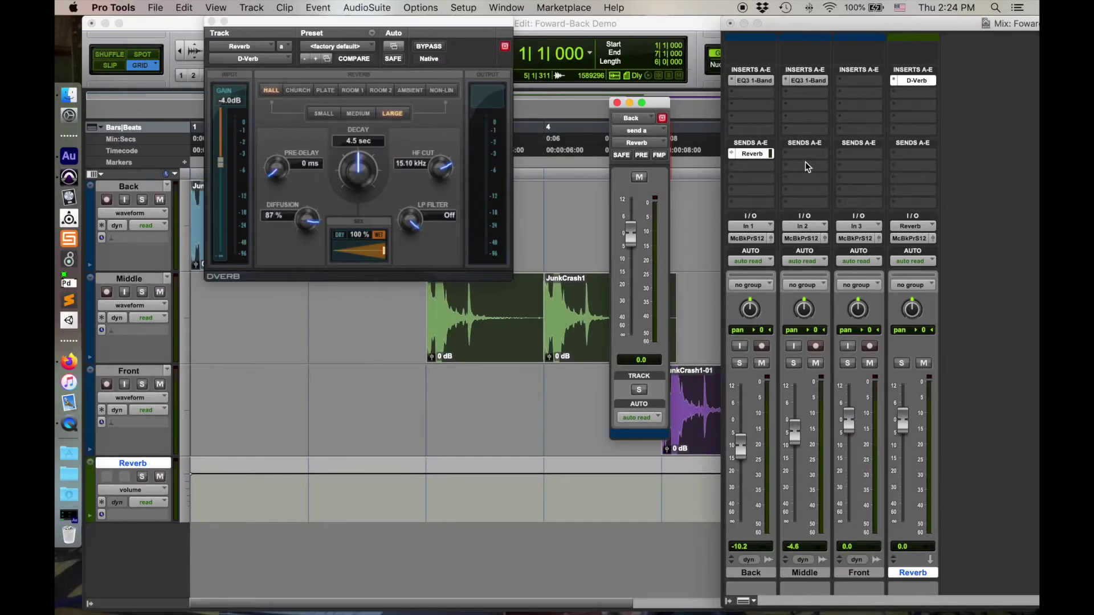
Step: Route the Middle and Front tracks' sends to the Reverb bus
left_click(802, 155)
mouse_move(830, 164)
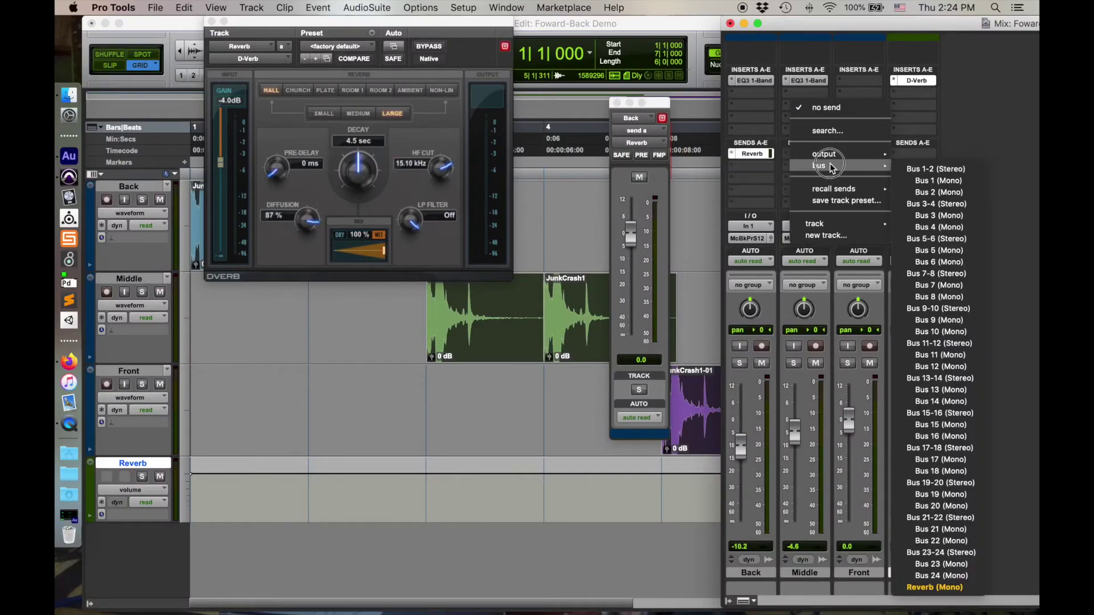
left_click(948, 588)
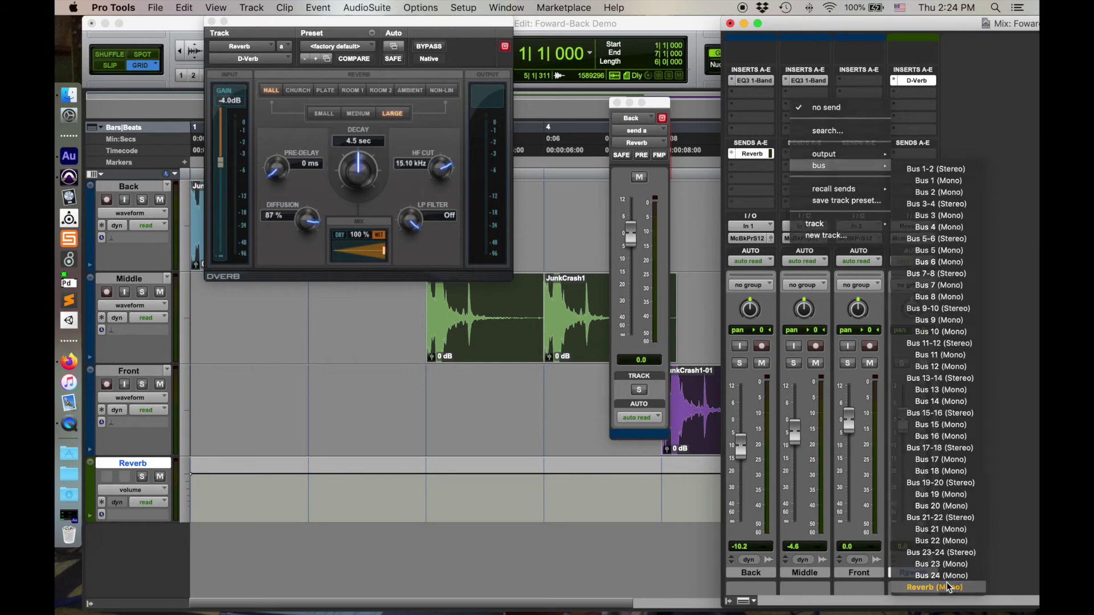
left_click(862, 155)
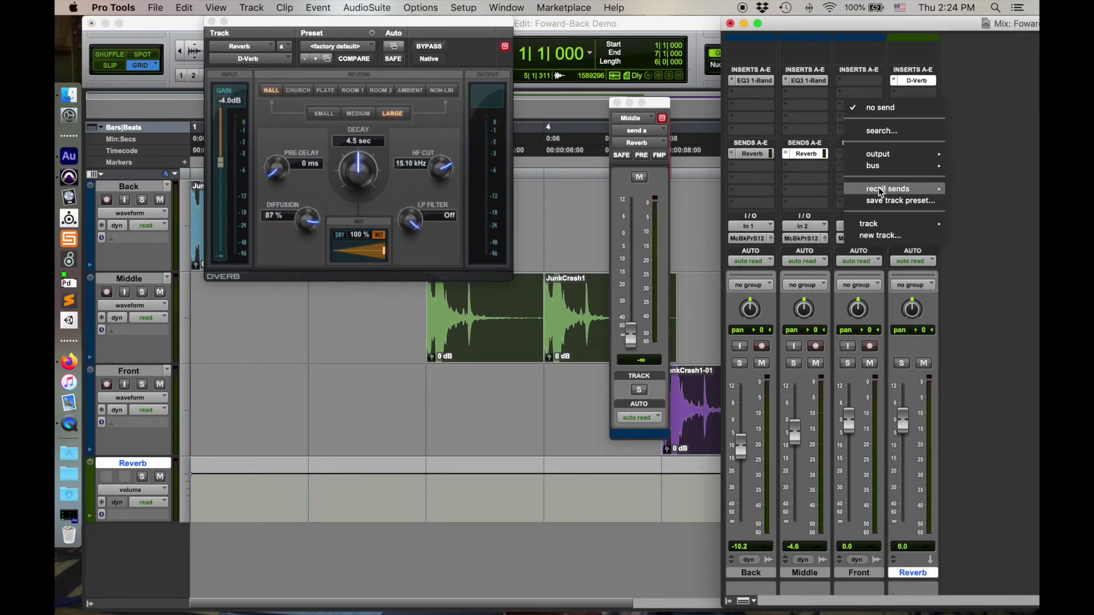
mouse_move(899, 165)
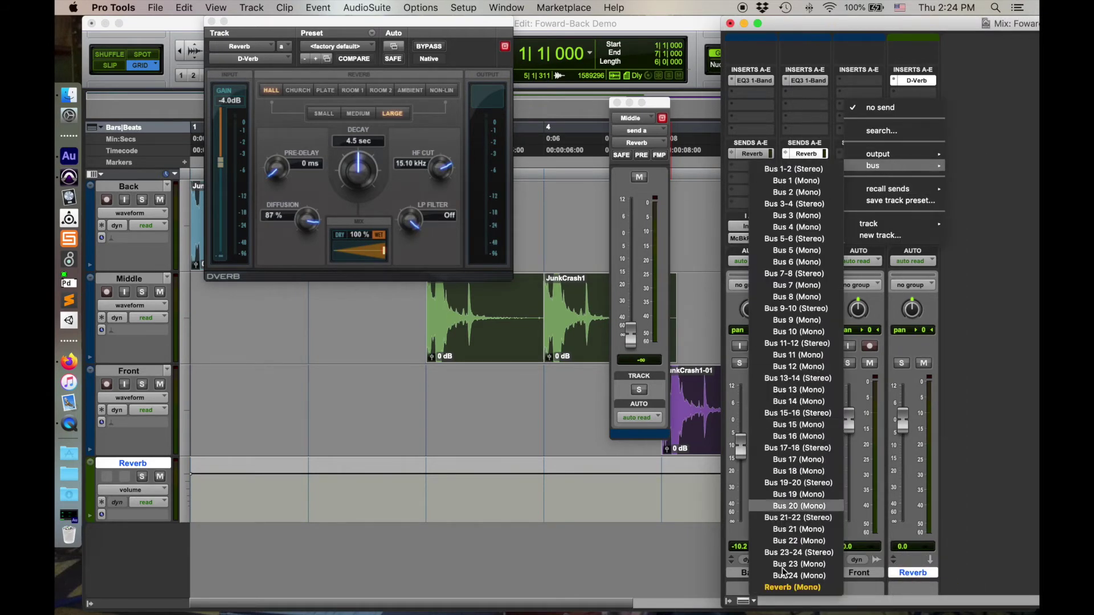
left_click(801, 586)
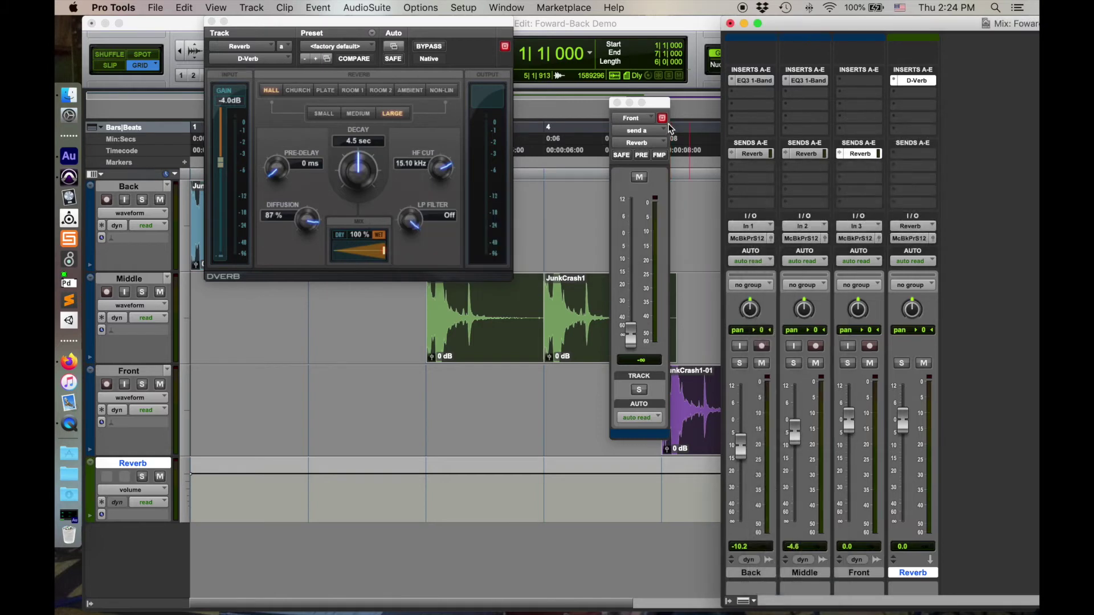
left_click(617, 102)
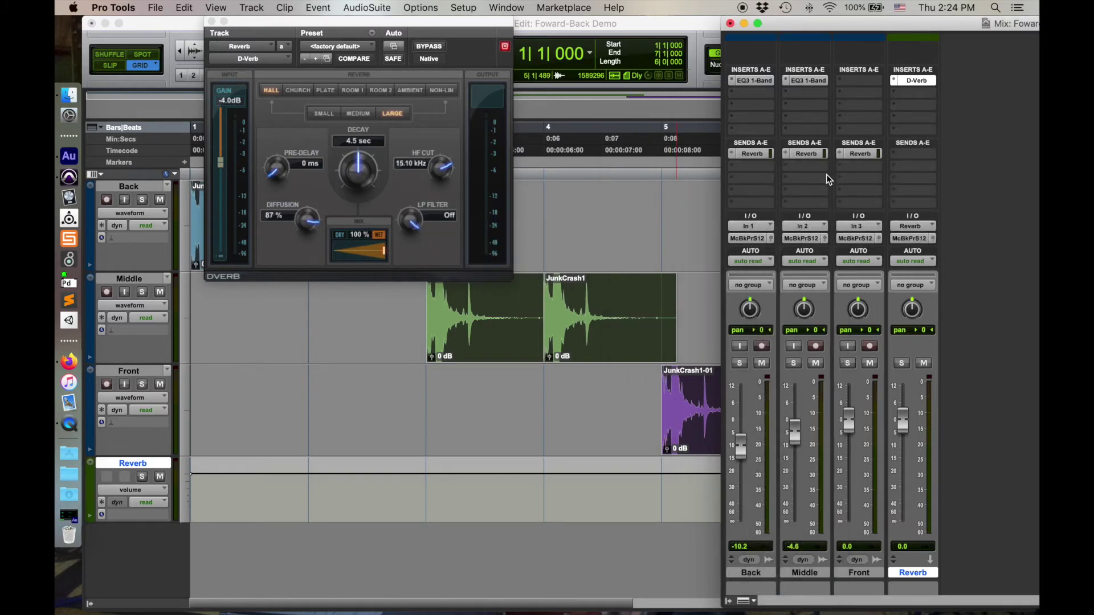
Step: Set the Middle and Front reverb sends to 0.0 dB
left_click(753, 153)
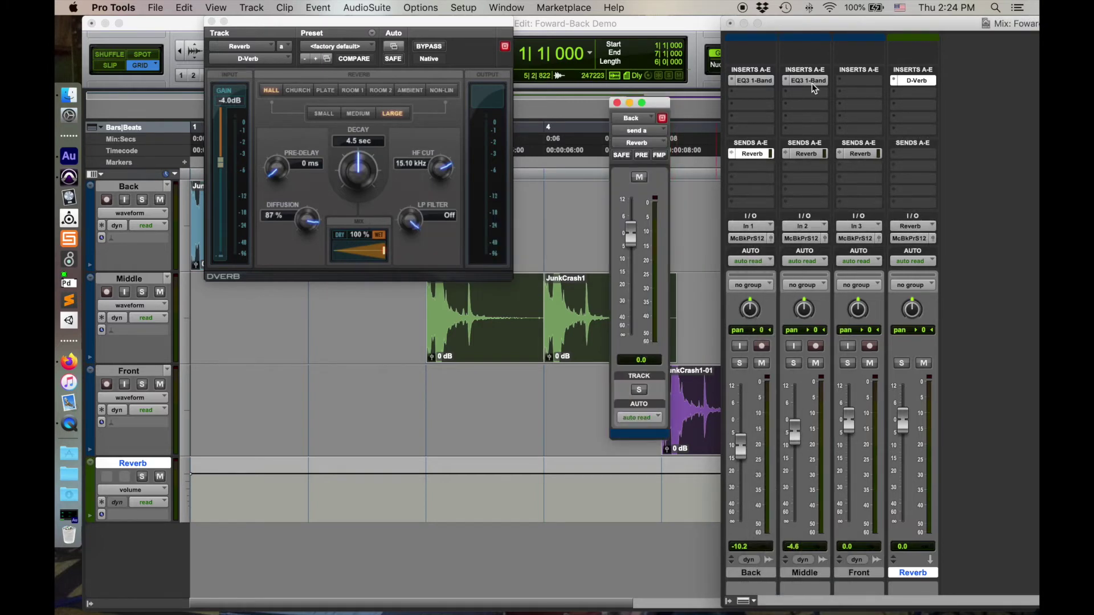
left_click(805, 153)
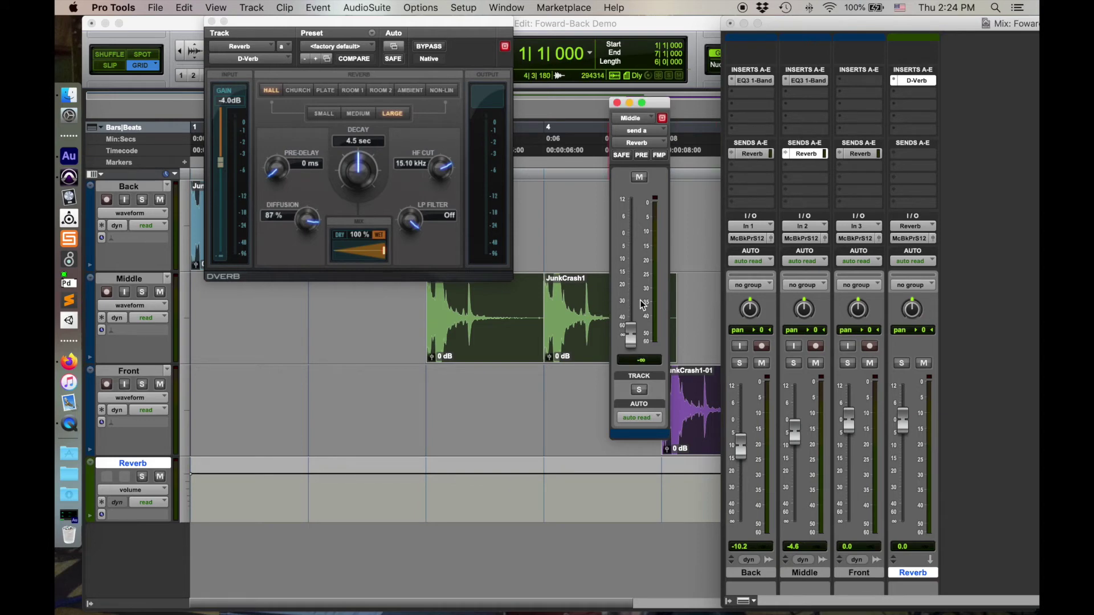
left_click(632, 339, "alt")
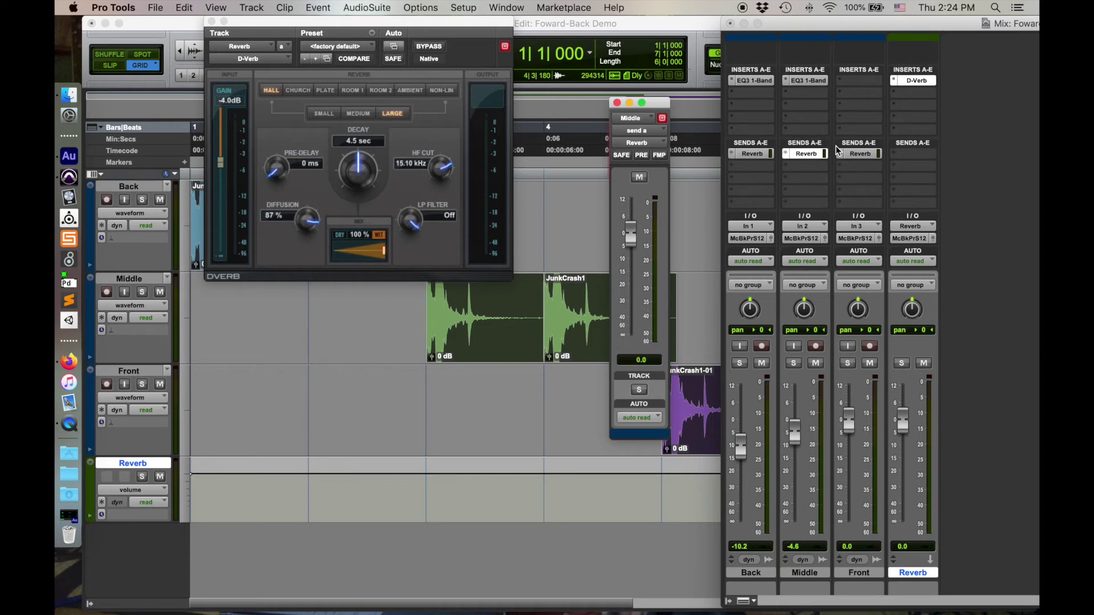
left_click(857, 154)
left_click(631, 338, "alt")
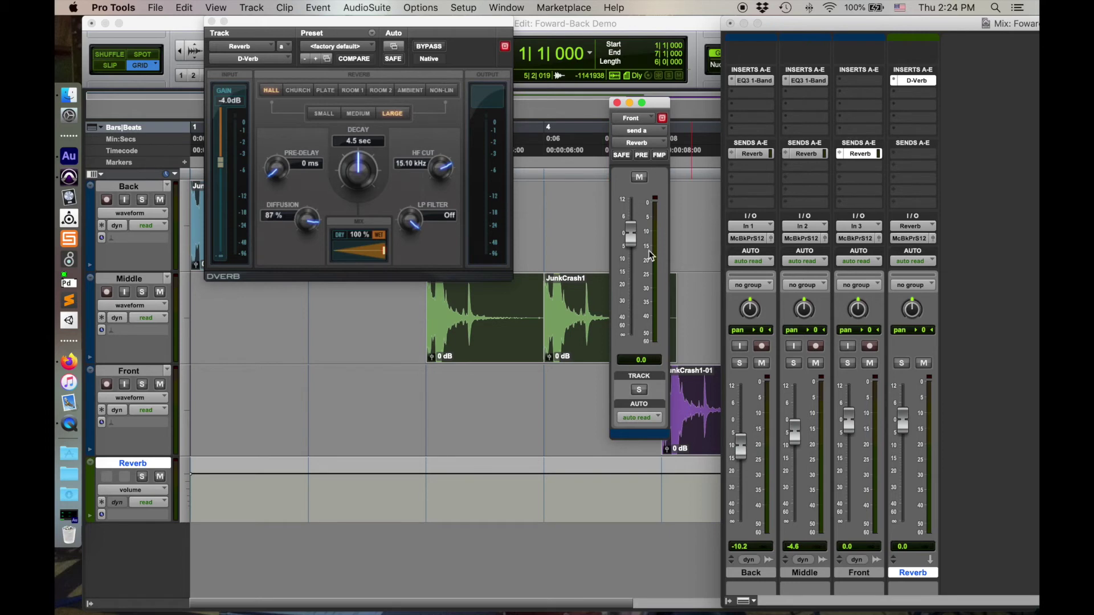
left_click(799, 151)
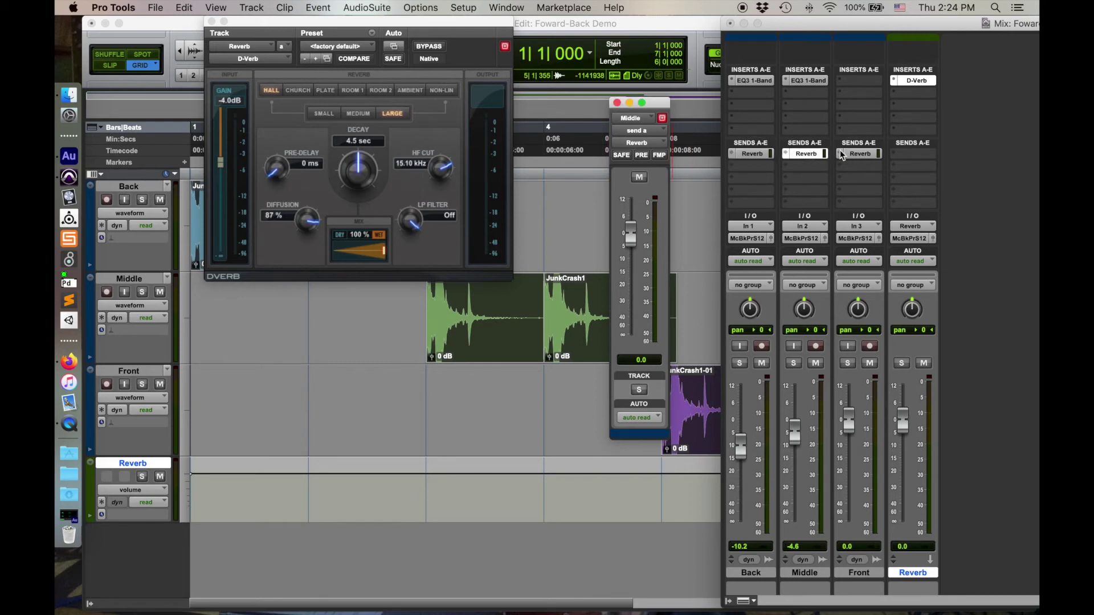
left_click(842, 153)
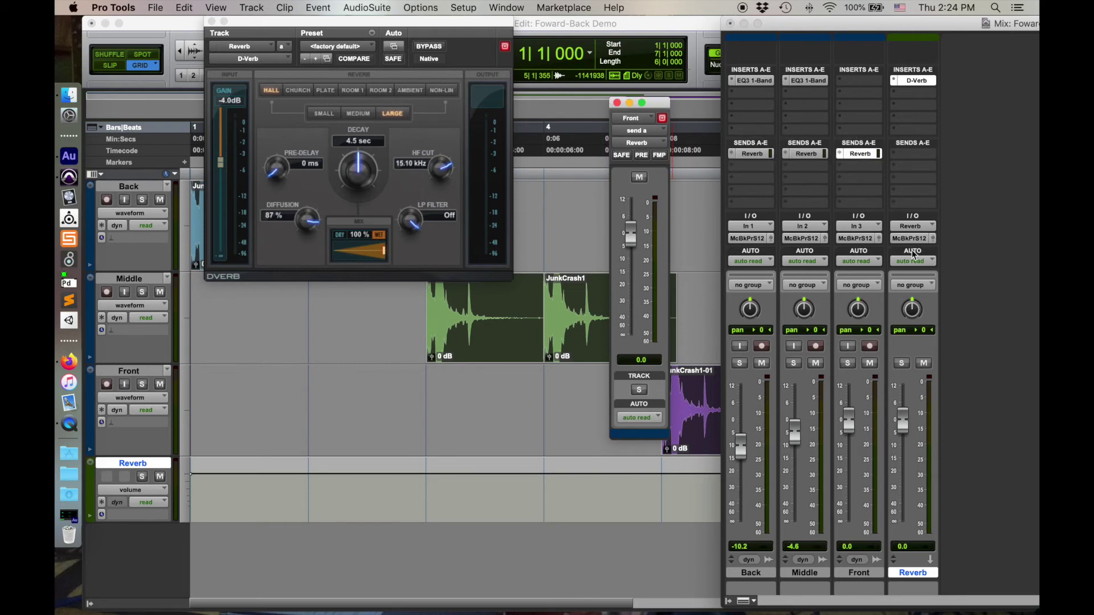
Step: Set the Back reverb send to 0.0 dB while auditioning the crashes with reverb
key("space")
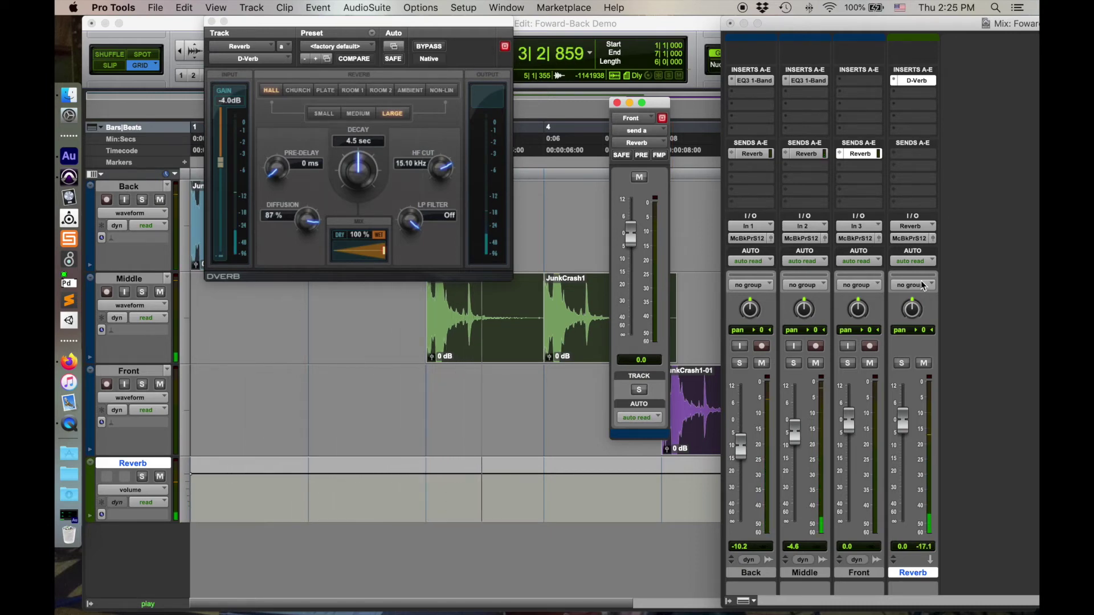
left_click(751, 157)
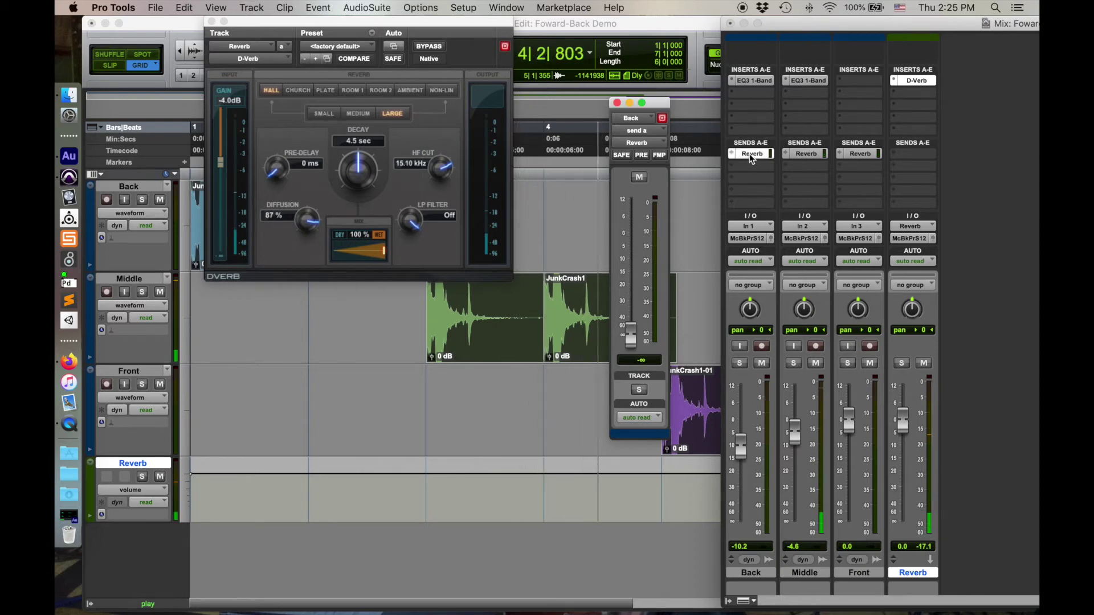
left_click(633, 338, "alt")
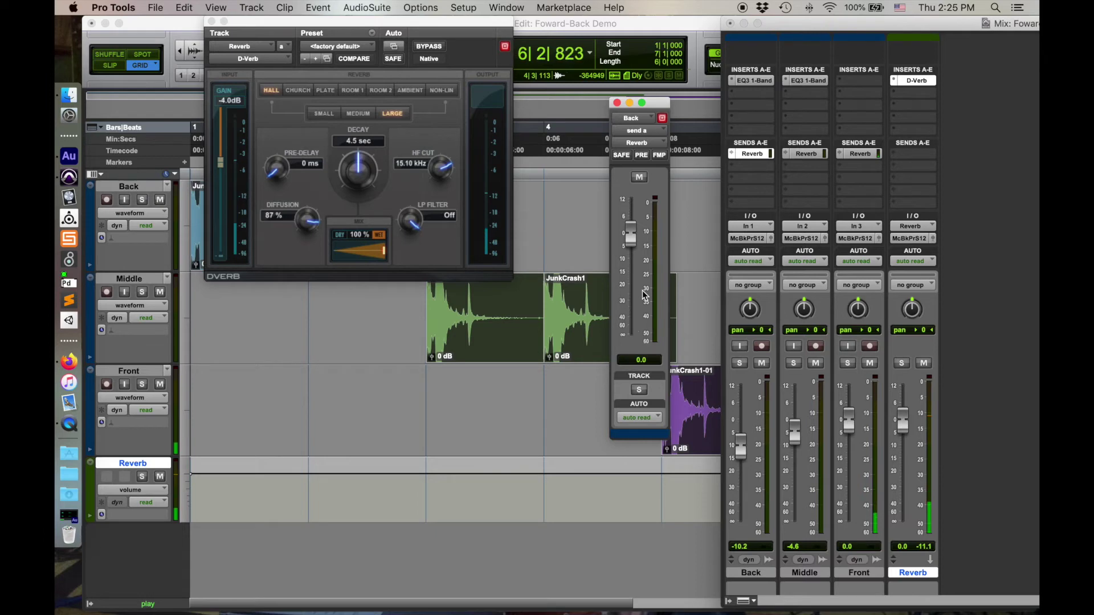
key("space")
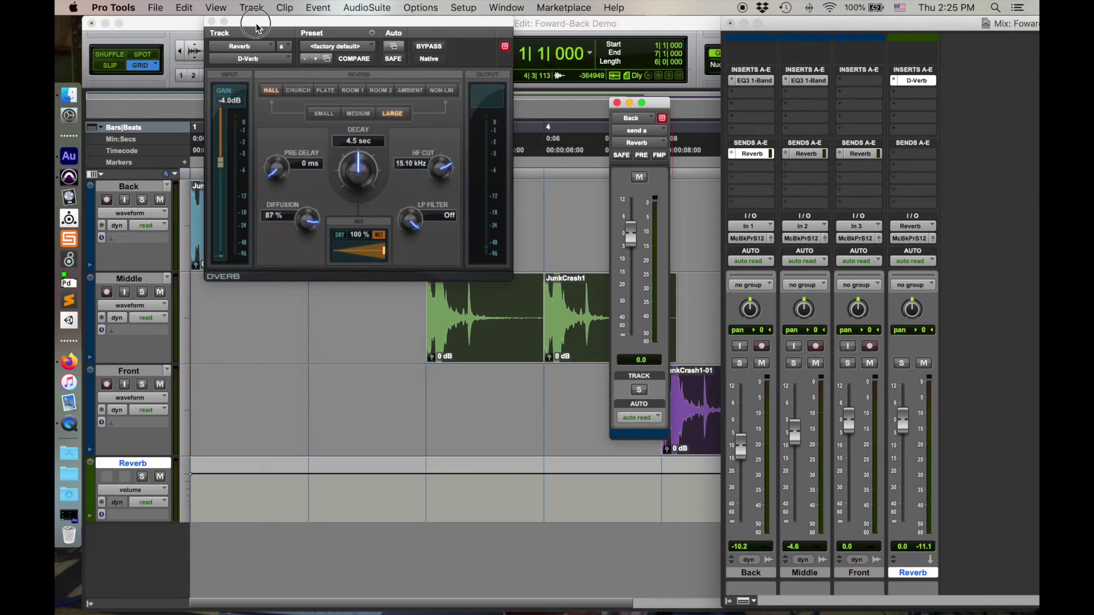
left_click_drag(256, 24, 161, 357)
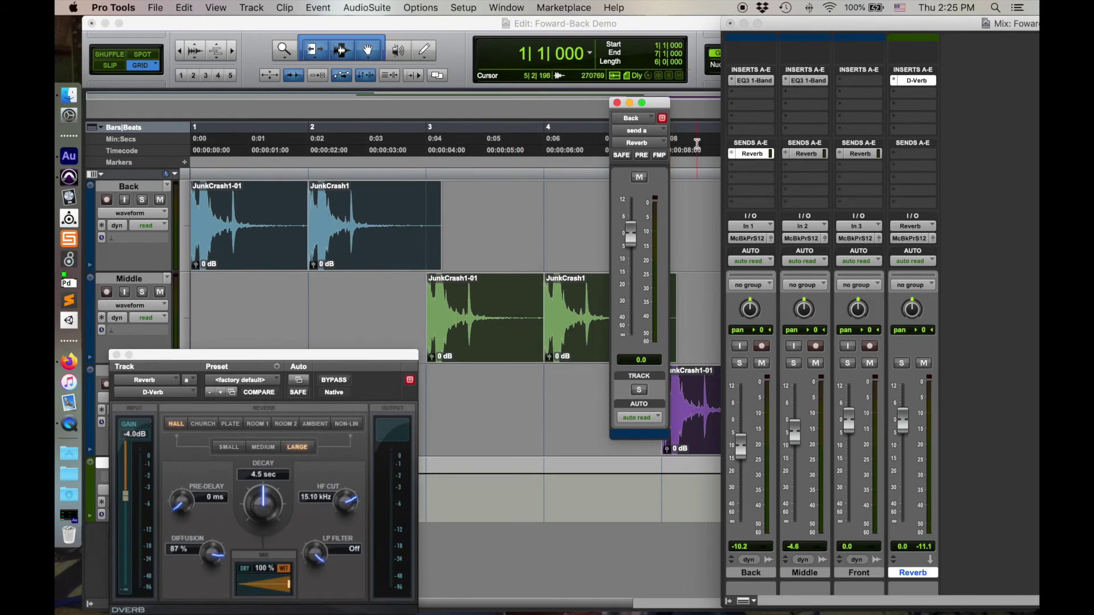
Step: Set the Back, Middle and Front Reverb sends to PRE, then choose the D-Verb Room 1 algorithm
left_click(754, 154)
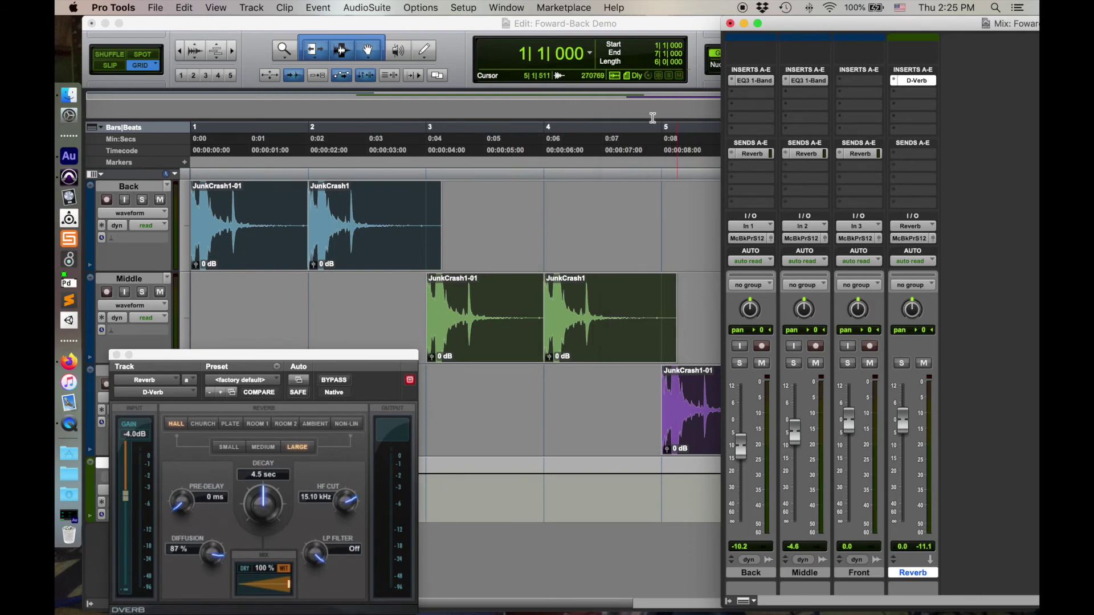
left_click(753, 153)
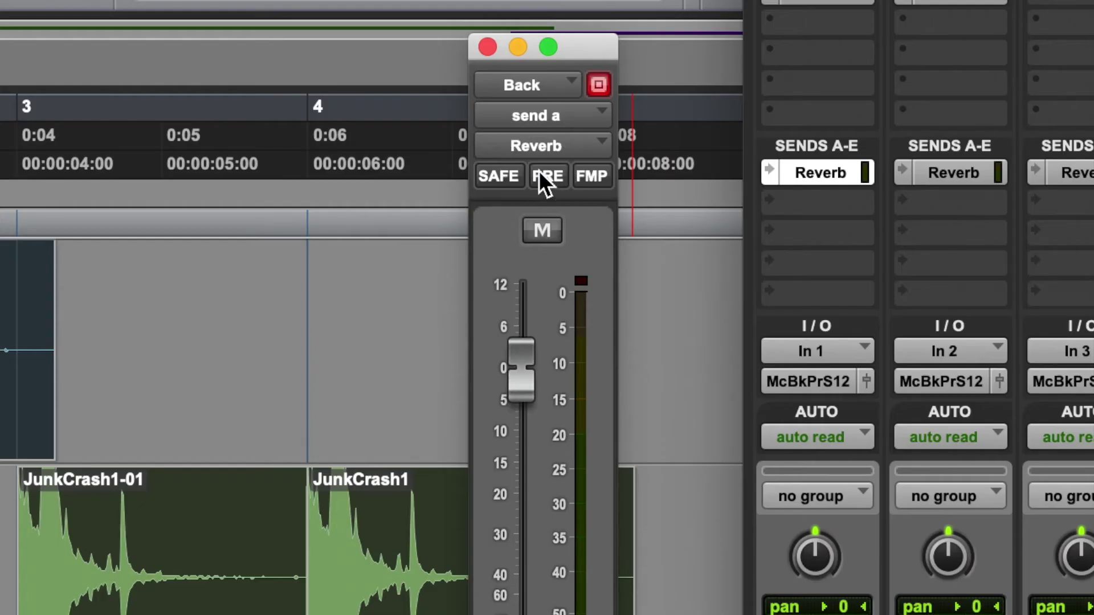
left_click(539, 174)
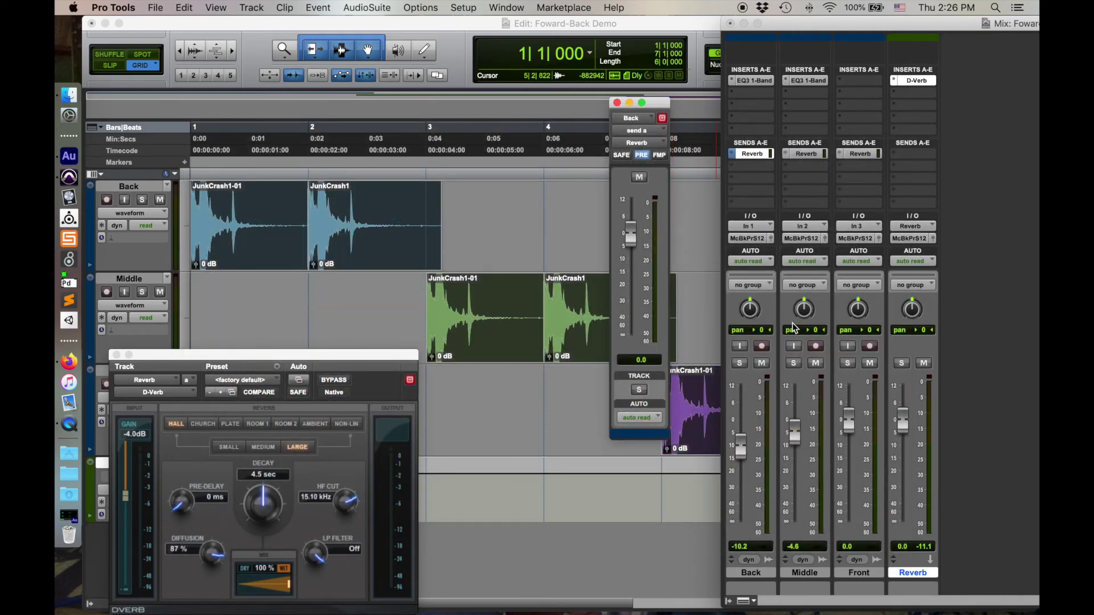
left_click(808, 155)
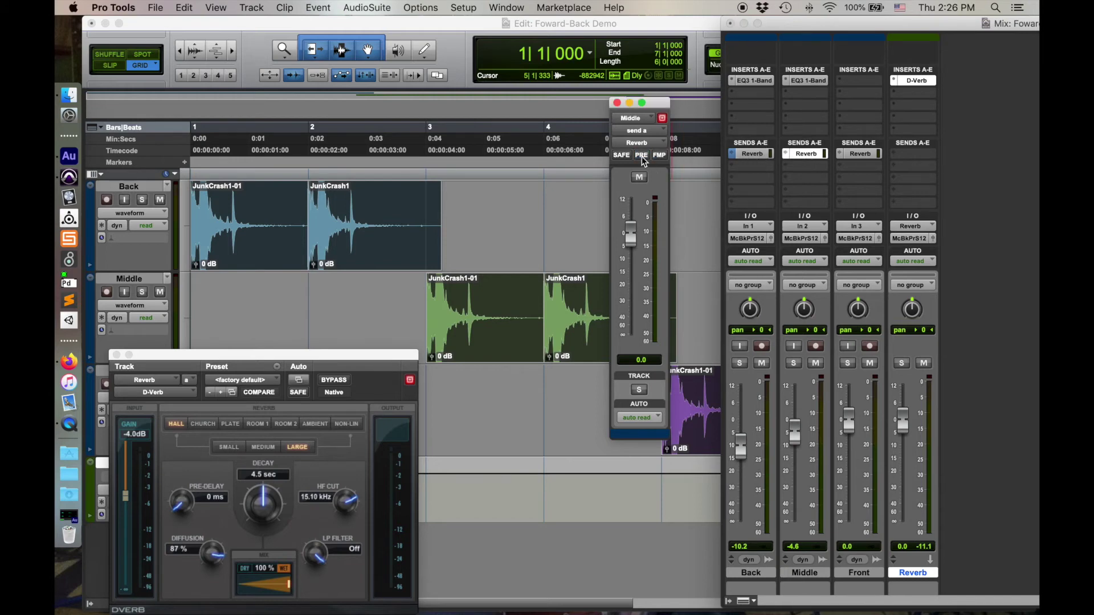
left_click(859, 154)
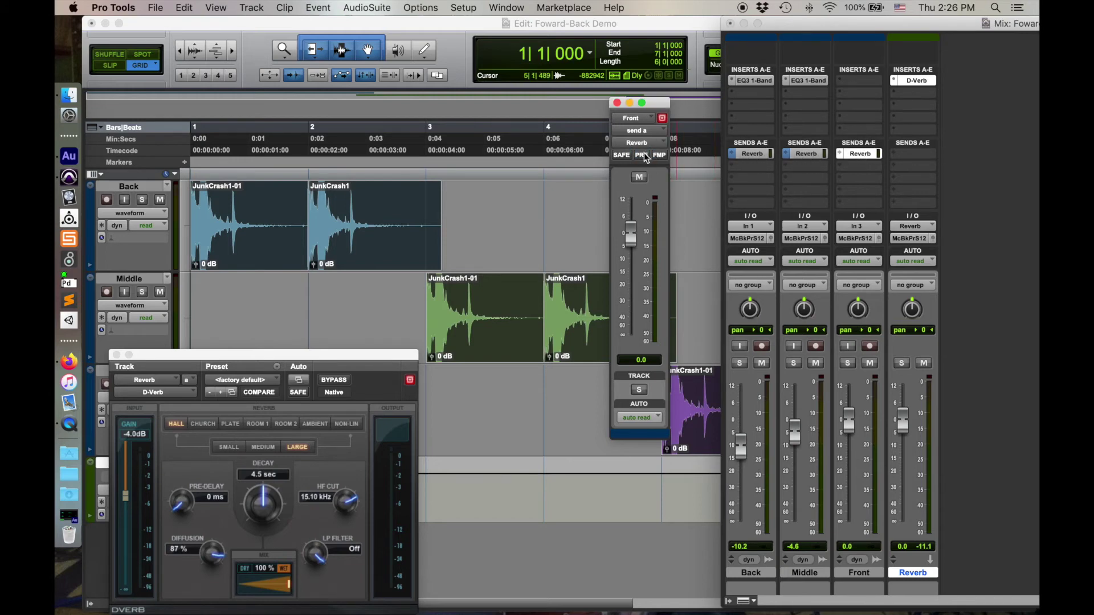
left_click(643, 155)
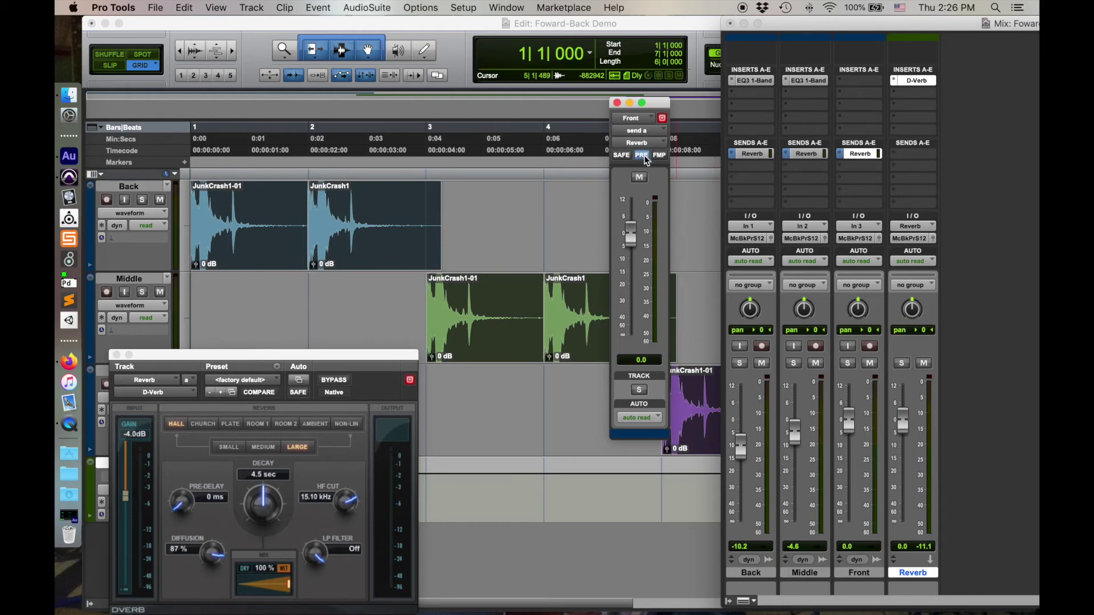
left_click(618, 104)
left_click(258, 424)
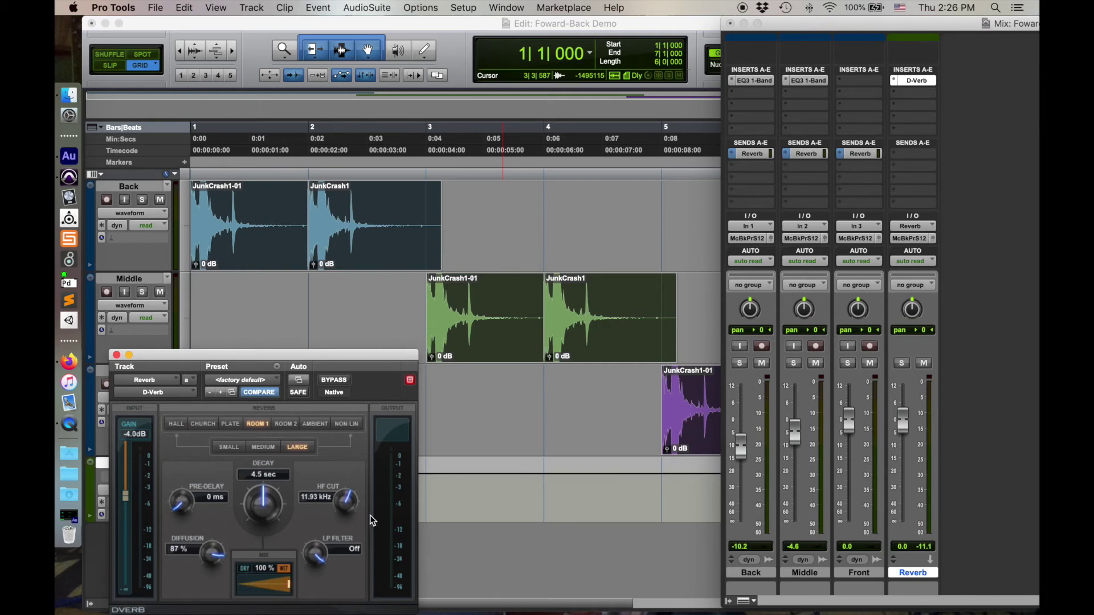
Step: Play the mix with Room 1, then Room 2, and return the D-Verb to the Hall algorithm
key("space")
left_click(286, 424)
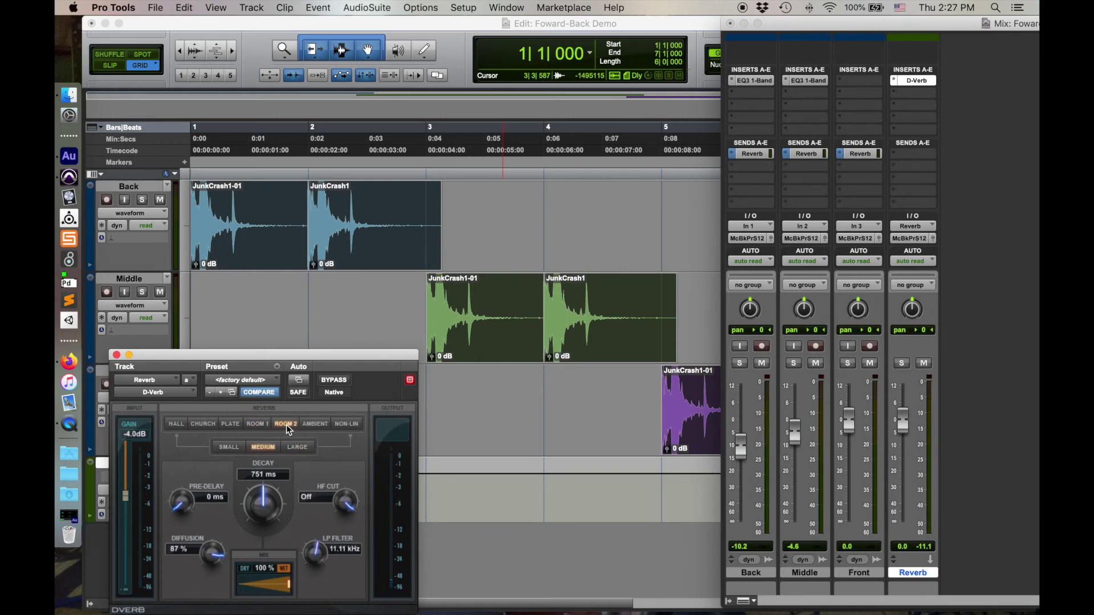
key("space")
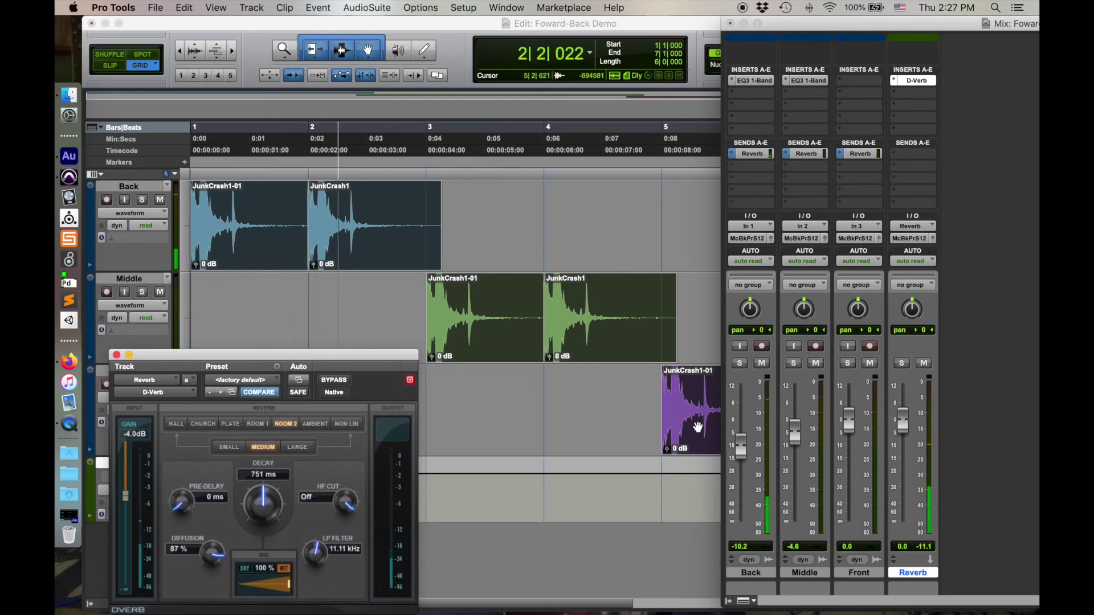
left_click(173, 428)
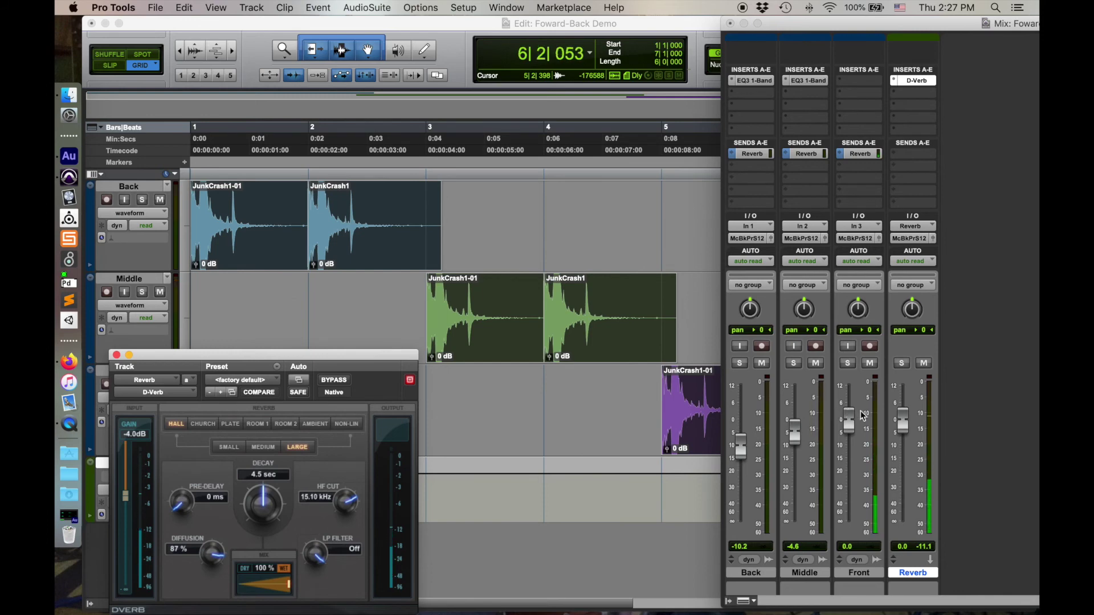
Step: Pull the Reverb aux return fader down to -14.2 dB and stop playback
left_click_drag(903, 422, 908, 457)
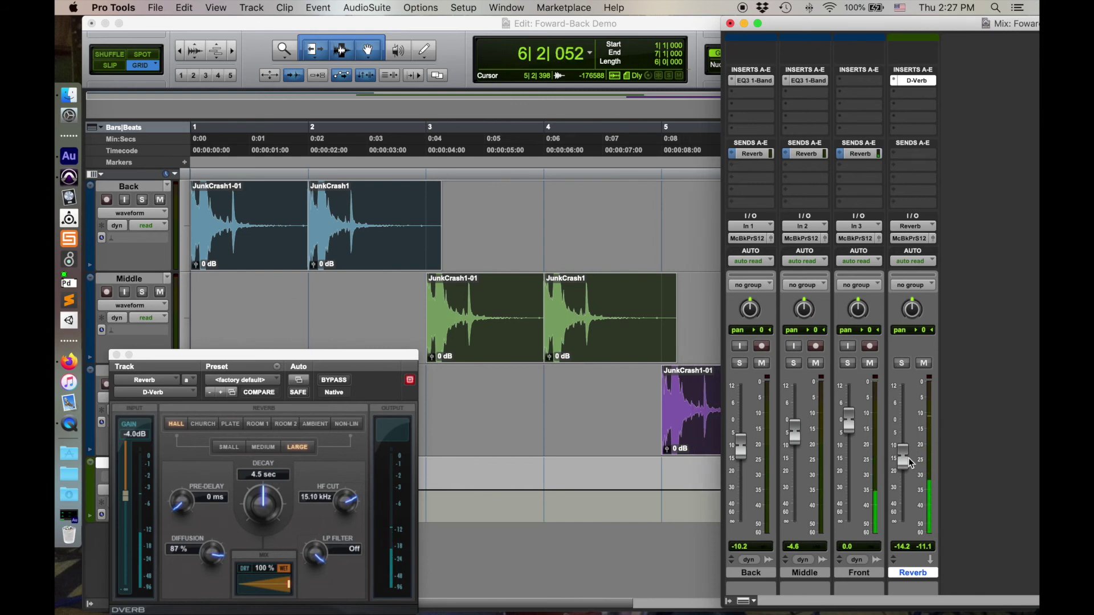
key("space")
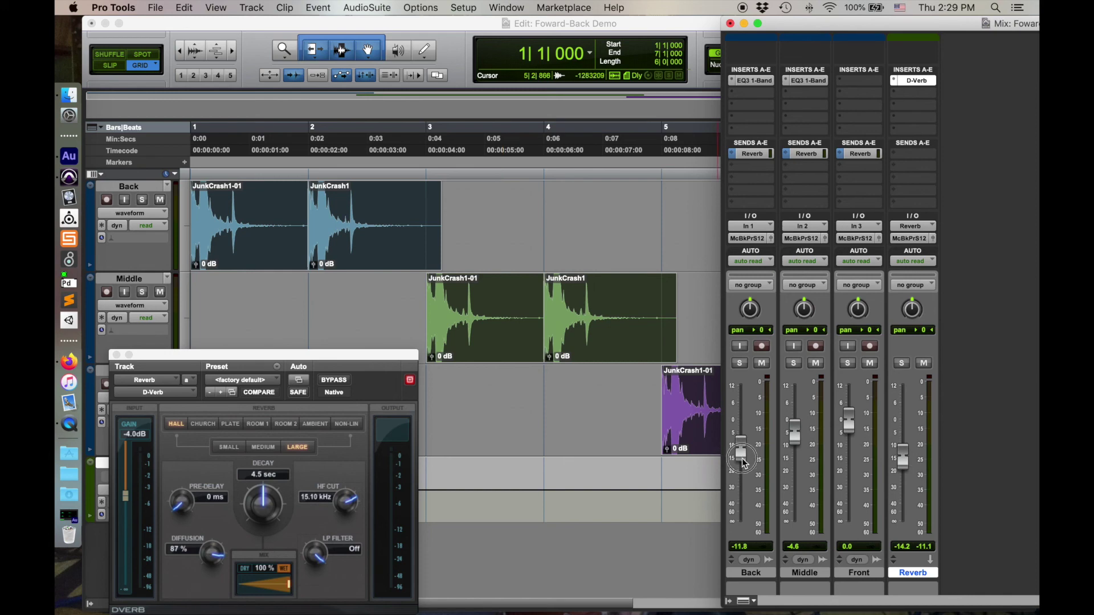
Step: Drag the Back fader to -18.8 dB and the Middle fader to -9.9 dB
left_click_drag(742, 462, 742, 478)
left_click_drag(795, 434, 795, 447)
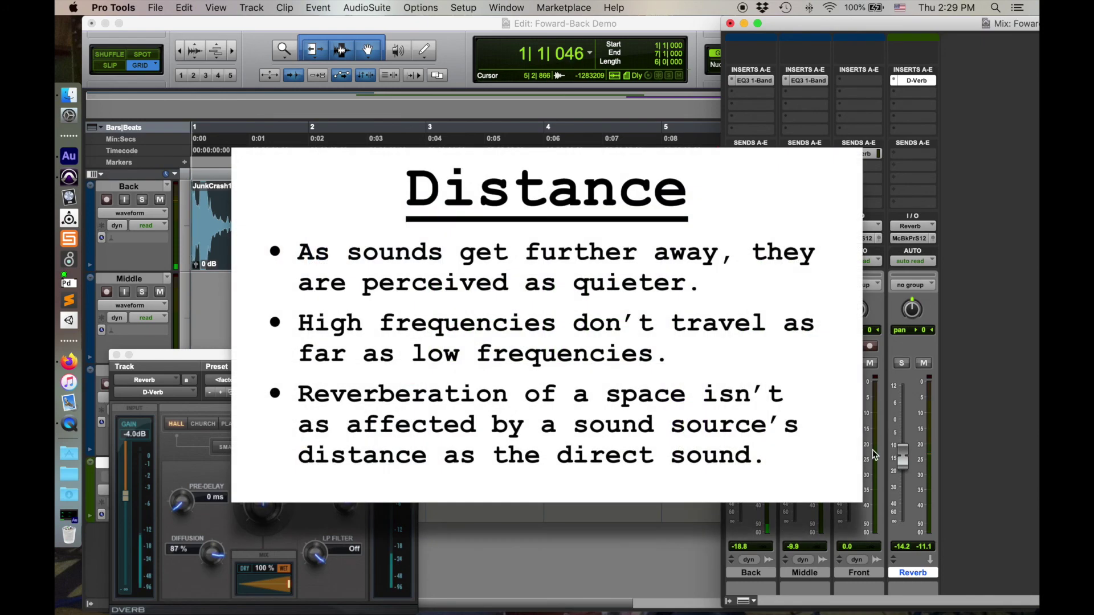